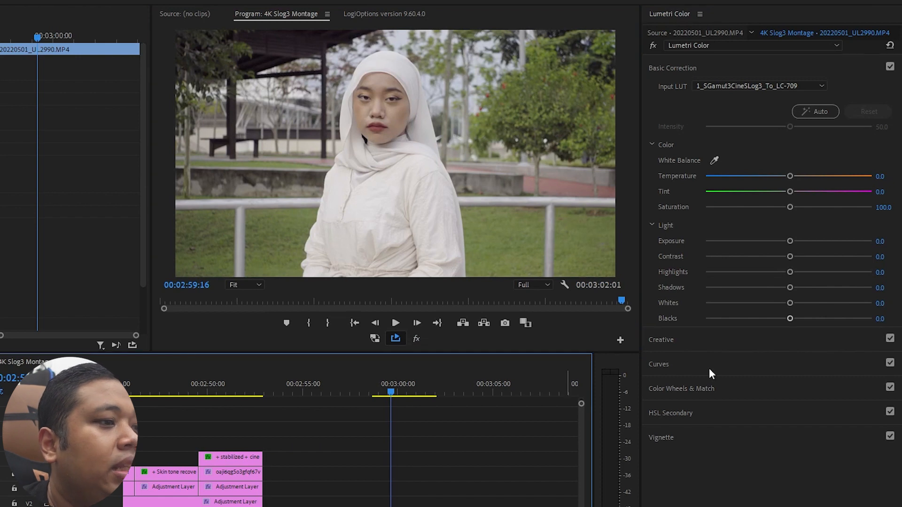
# - Set the clip's contrast to 27.9, highlights to 20.0, shadows to -28.6, whites to -3.6 and blacks to -15.0, with exposure at 0.0
pyautogui.moveTo(789, 257); pyautogui.dragTo(764, 297)
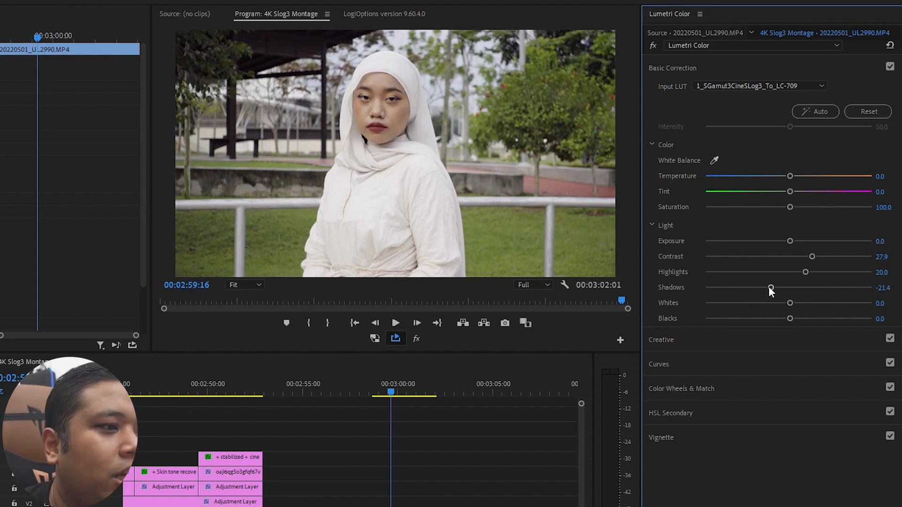
pyautogui.moveTo(768, 287); pyautogui.dragTo(776, 320)
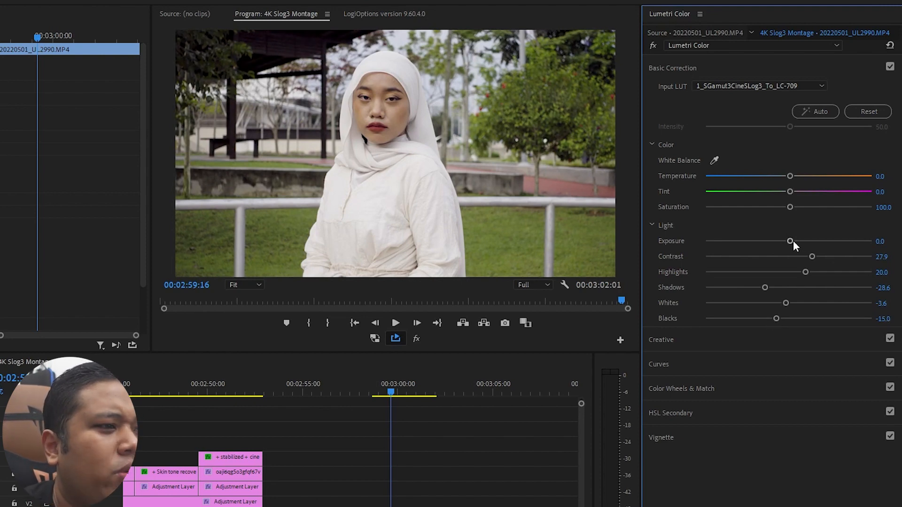
pyautogui.moveTo(793, 241); pyautogui.dragTo(708, 243)
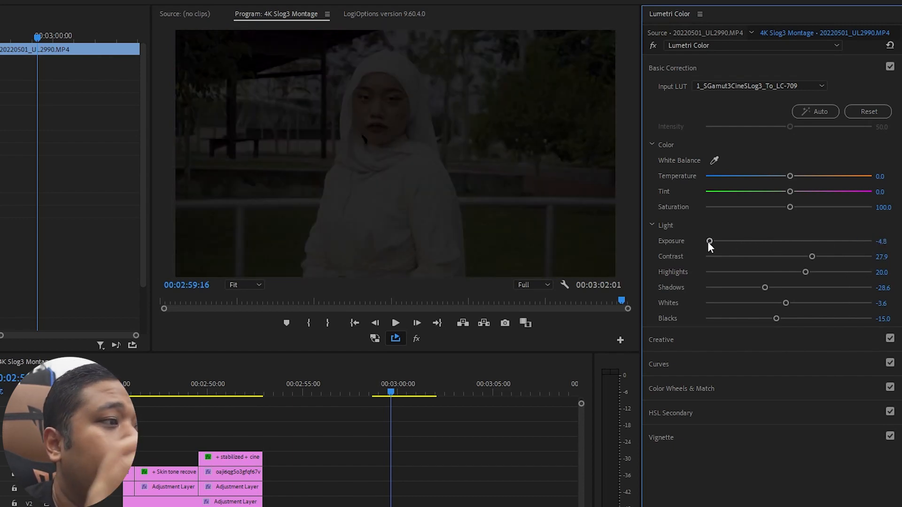
pyautogui.doubleClick(709, 242)
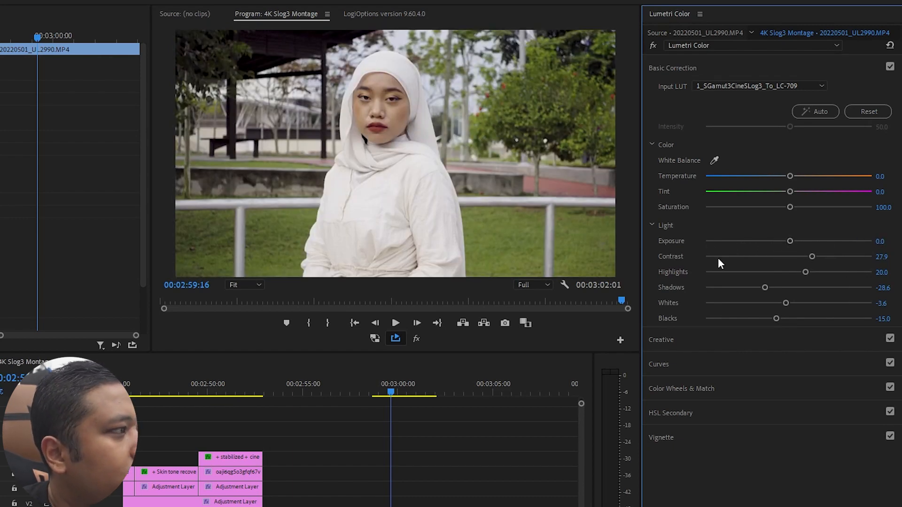
# - Display the Lumetri Scopes with the RGB waveform and the Vectorscope YUV for the graded clip
pyautogui.click(17, 80)
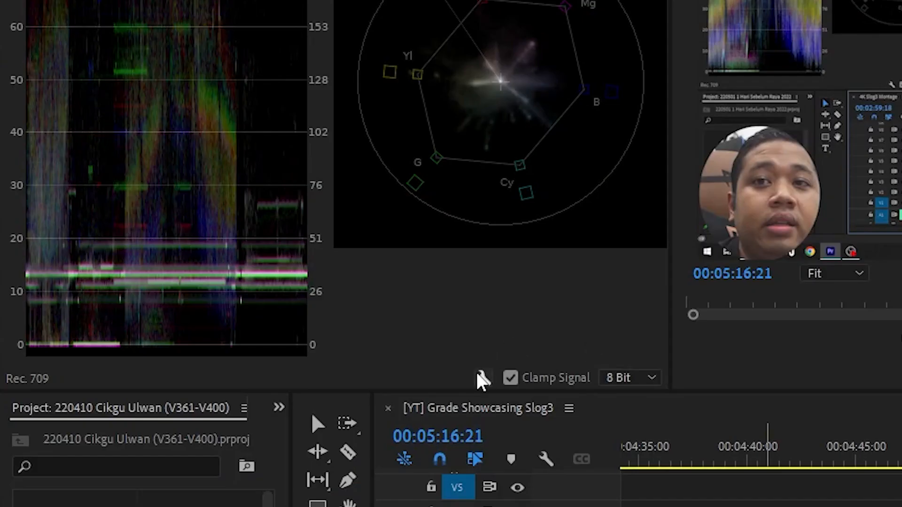
pyautogui.click(479, 374)
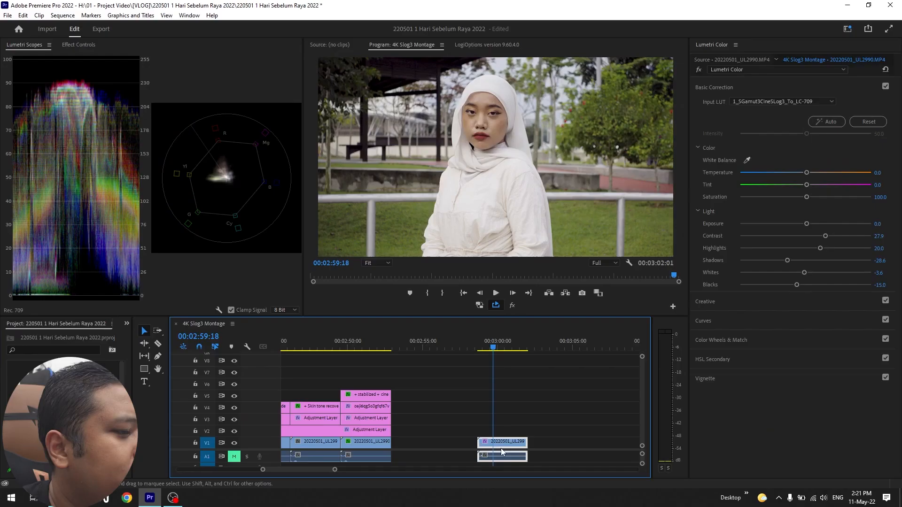
pyautogui.click(60, 142)
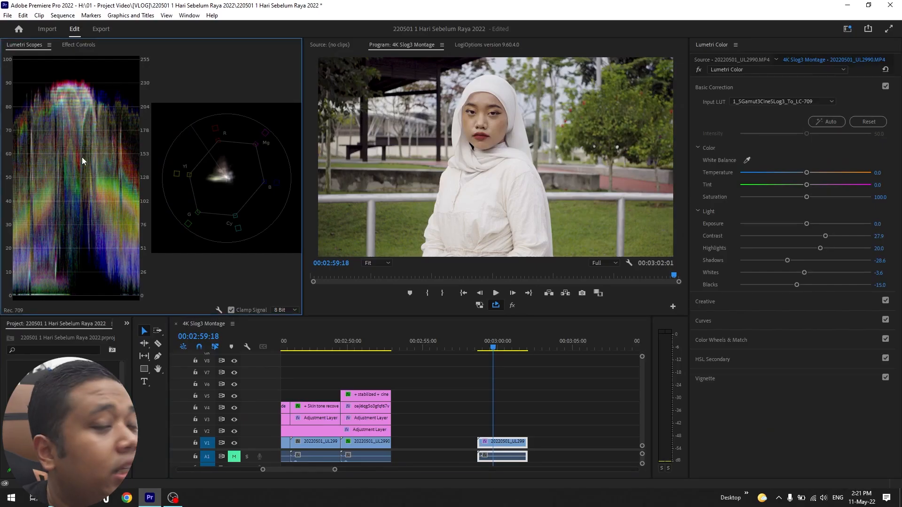
# - Try exposure values of about 4.8, -3.4 and 0.9 on the clip while watching the scopes, and reset exposure to 0.0
pyautogui.moveTo(806, 224); pyautogui.dragTo(869, 230)
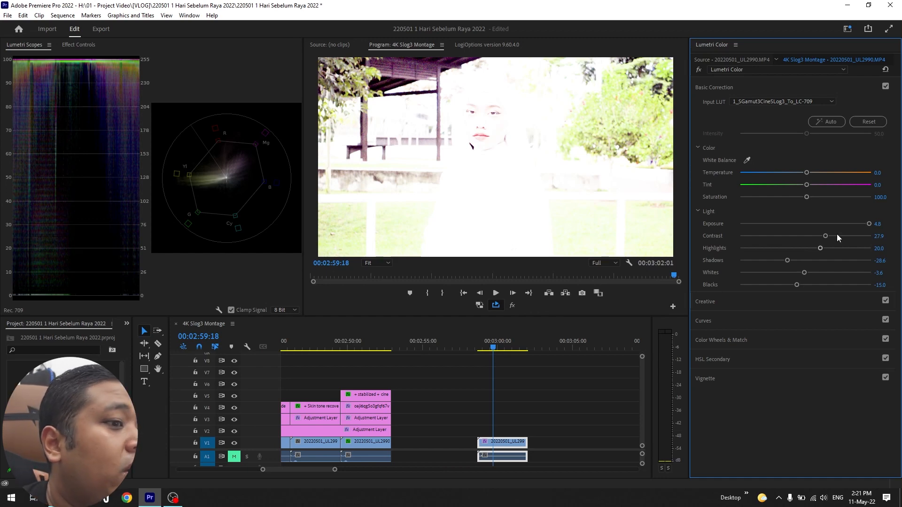
pyautogui.moveTo(868, 223); pyautogui.dragTo(759, 244)
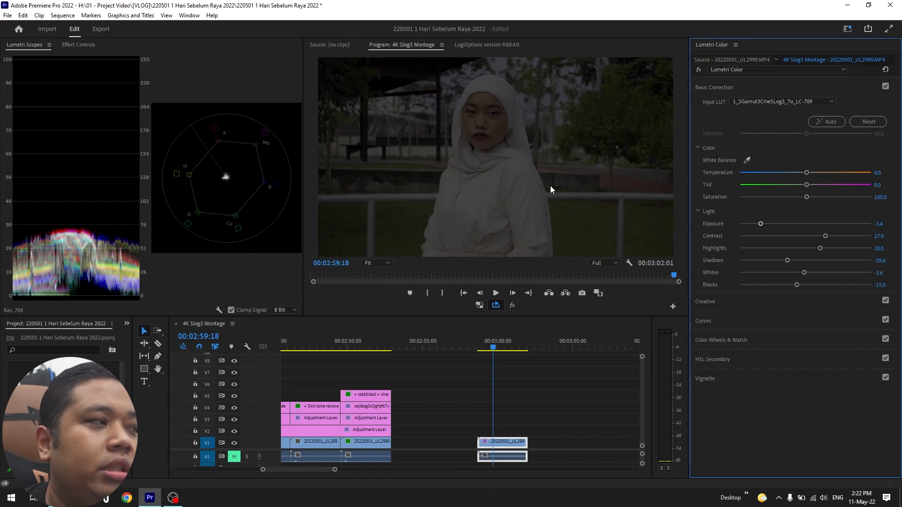
pyautogui.moveTo(761, 224); pyautogui.dragTo(816, 227)
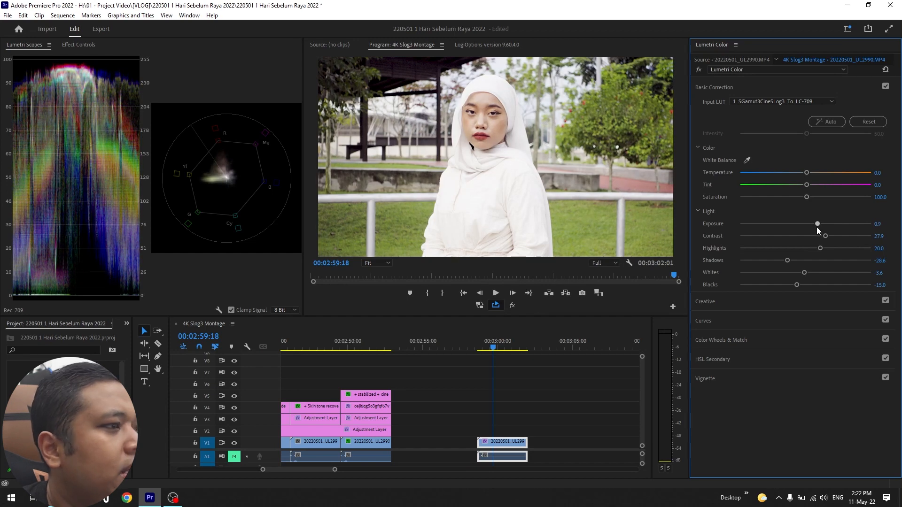
pyautogui.doubleClick(816, 227)
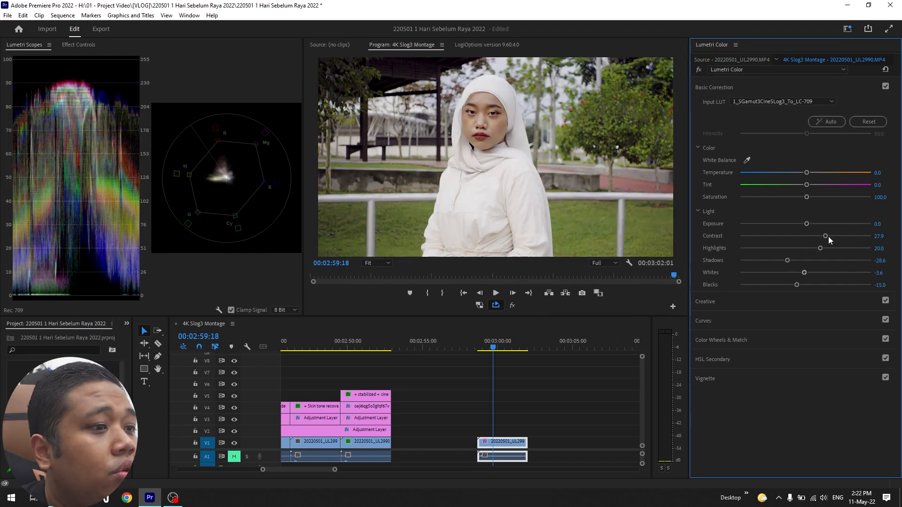
# - Refine the clip's basic correction with contrast 25.7, highlights 14.3, shadows -15.0 and blacks 0.0
pyautogui.moveTo(824, 235)
pyautogui.mouseDown()
pyautogui.moveTo(801, 237)
pyautogui.moveTo(813, 238)
pyautogui.mouseUp()
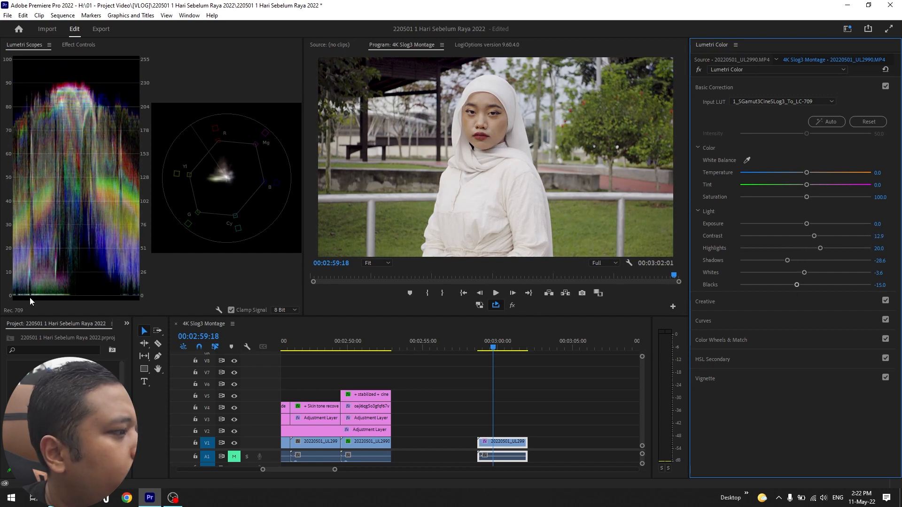
pyautogui.moveTo(797, 284)
pyautogui.mouseDown()
pyautogui.moveTo(716, 293)
pyautogui.moveTo(815, 293)
pyautogui.moveTo(805, 300)
pyautogui.mouseUp()
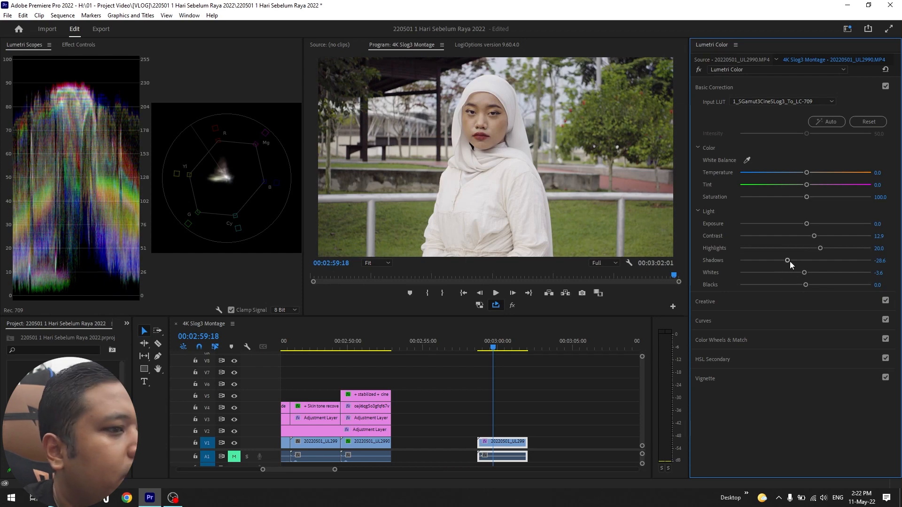
pyautogui.moveTo(790, 261)
pyautogui.mouseDown()
pyautogui.moveTo(832, 261)
pyautogui.moveTo(788, 269)
pyautogui.mouseUp()
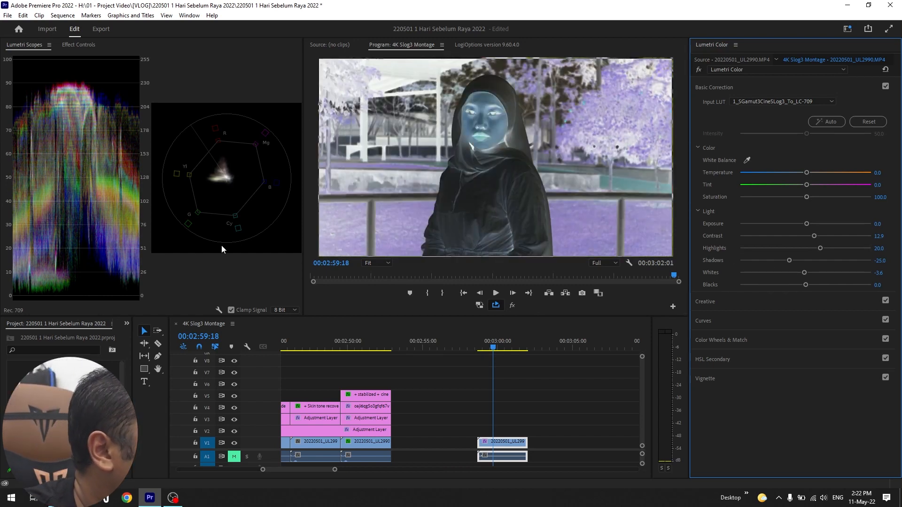
pyautogui.moveTo(789, 261)
pyautogui.mouseDown()
pyautogui.moveTo(805, 262)
pyautogui.moveTo(789, 264)
pyautogui.mouseUp()
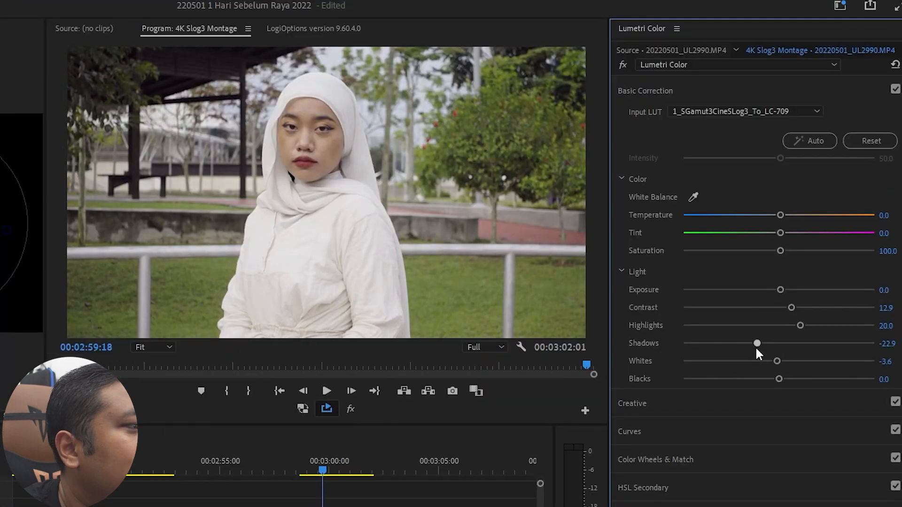
pyautogui.moveTo(757, 343); pyautogui.dragTo(803, 313)
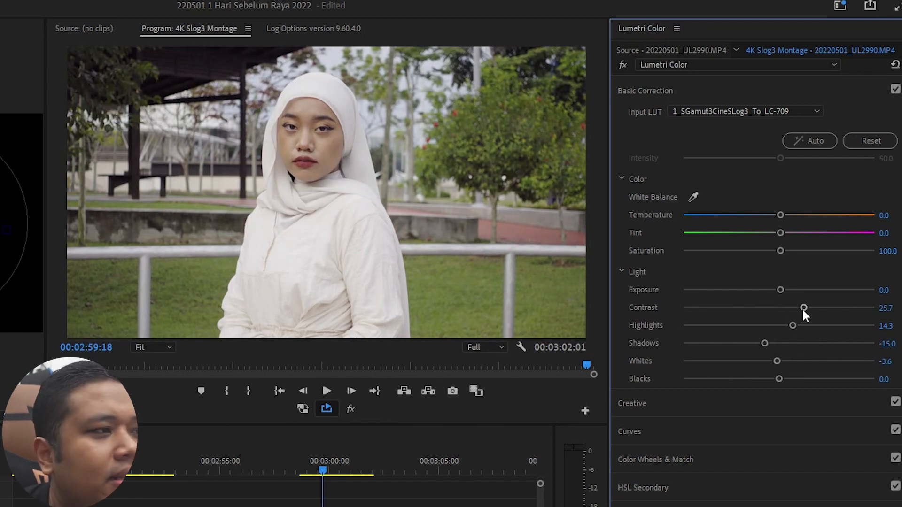
# - Compare the clip before and after grading by switching its Lumetri Color effect off and on repeatedly, leaving it enabled
pyautogui.click(344, 505)
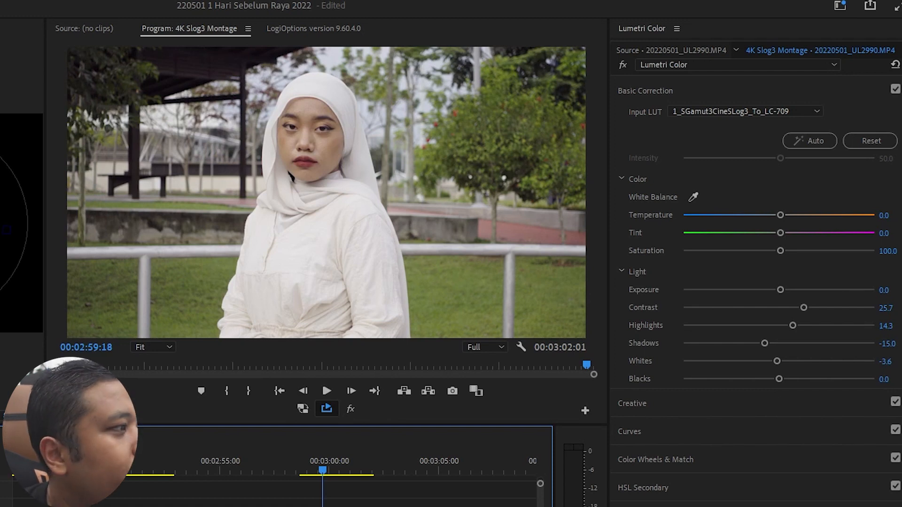
pyautogui.click(72, 44)
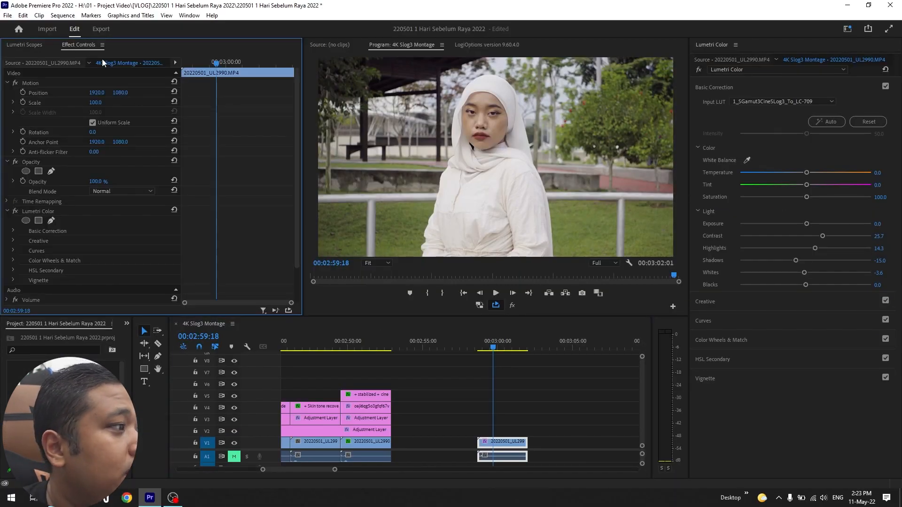
pyautogui.click(506, 442)
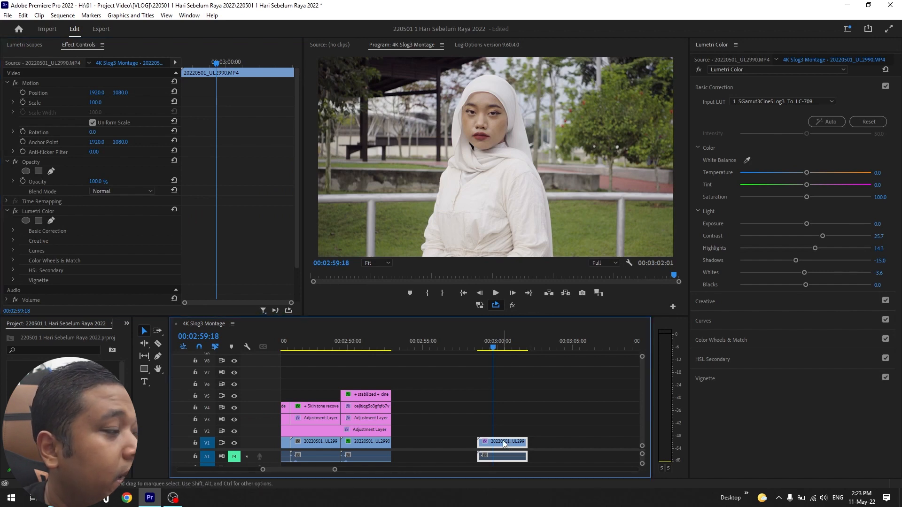
pyautogui.click(49, 212)
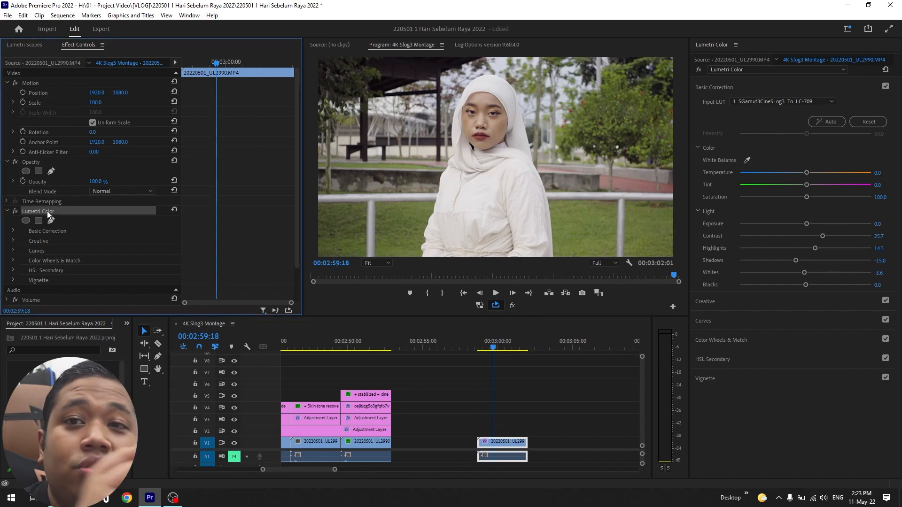
pyautogui.click(18, 213)
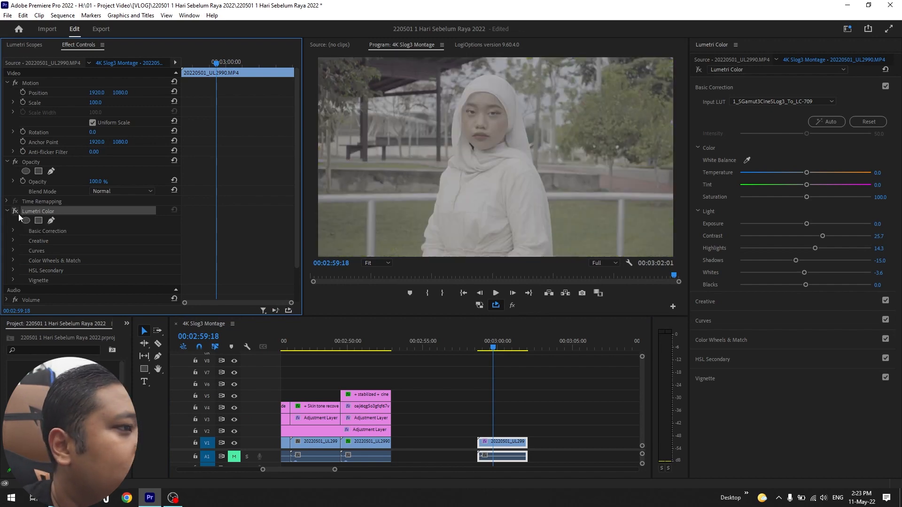
pyautogui.click(18, 214)
pyautogui.click(19, 213)
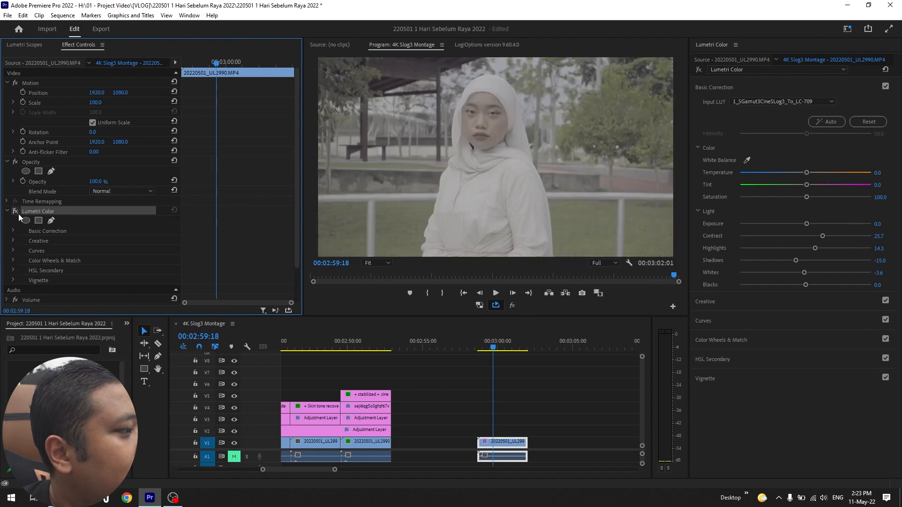
pyautogui.click(19, 213)
pyautogui.click(18, 213)
pyautogui.click(18, 213)
pyautogui.click(19, 213)
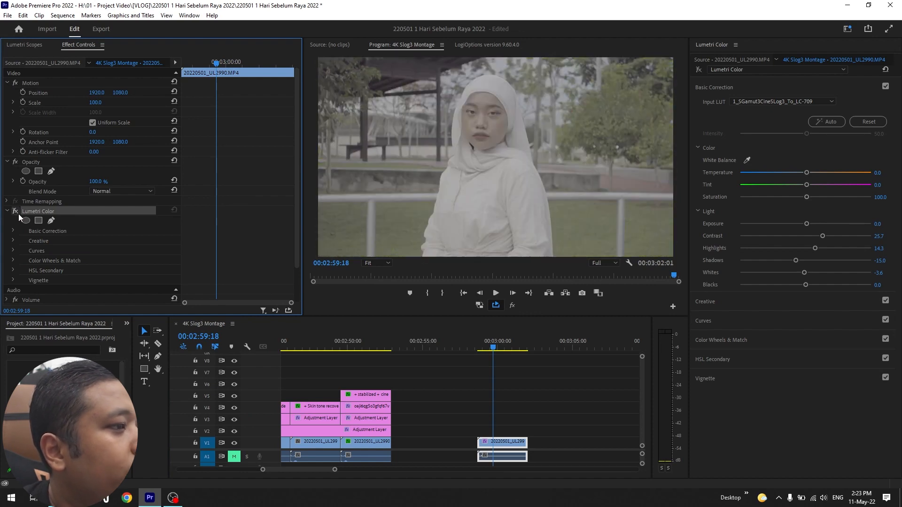
pyautogui.click(19, 213)
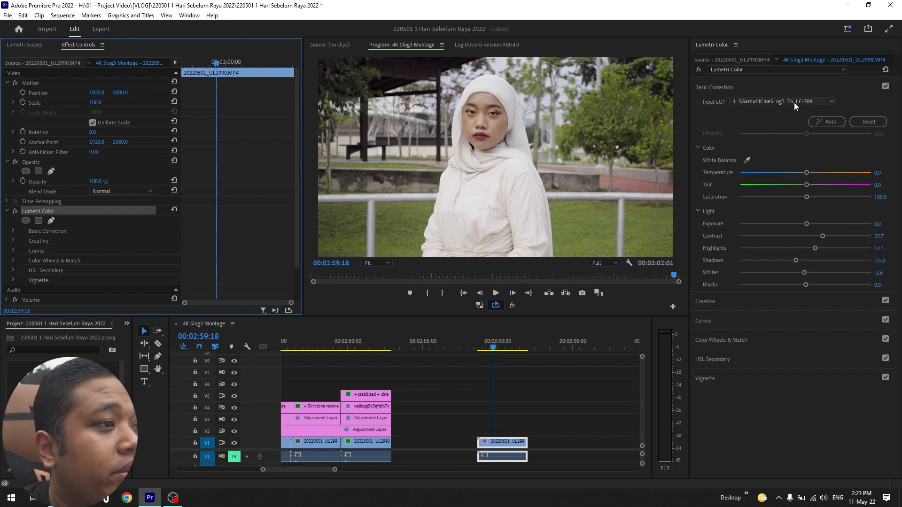
# - Add a second Lumetri Color effect to the clip and rename it Saturation
pyautogui.click(782, 70)
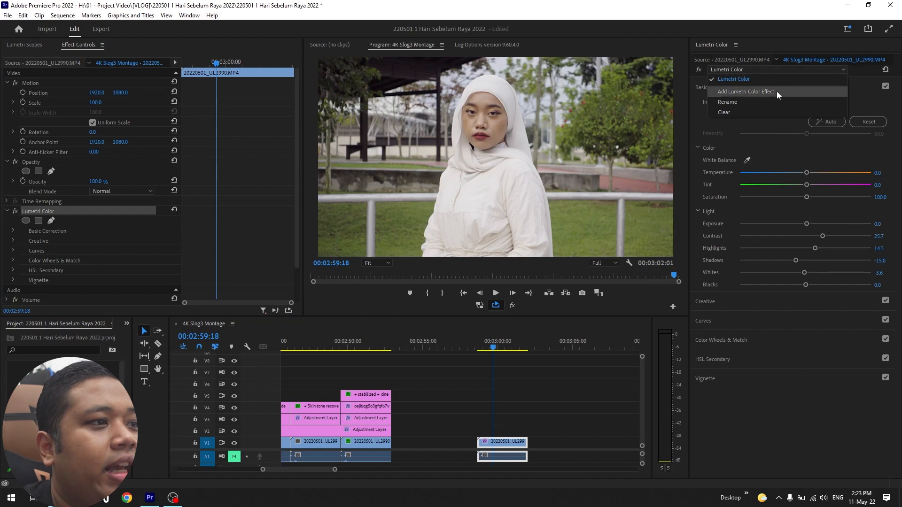
pyautogui.click(777, 91)
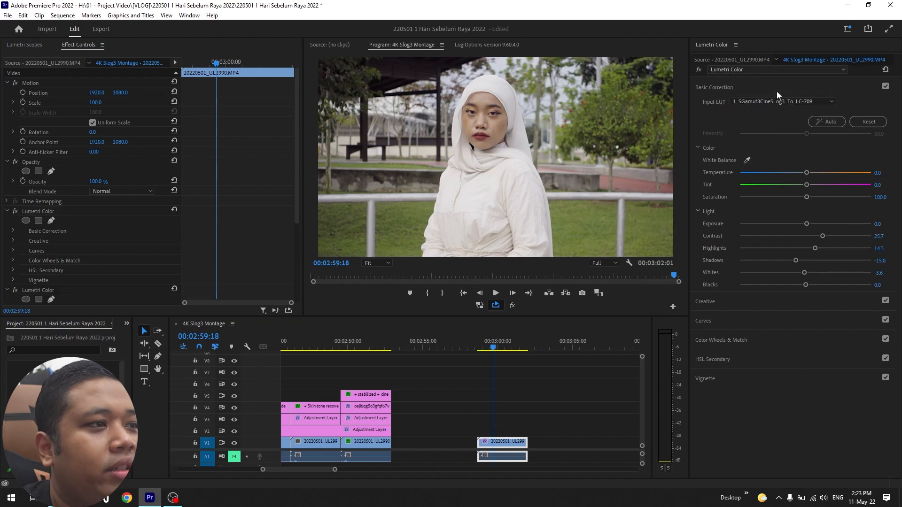
pyautogui.click(764, 70)
pyautogui.click(741, 109)
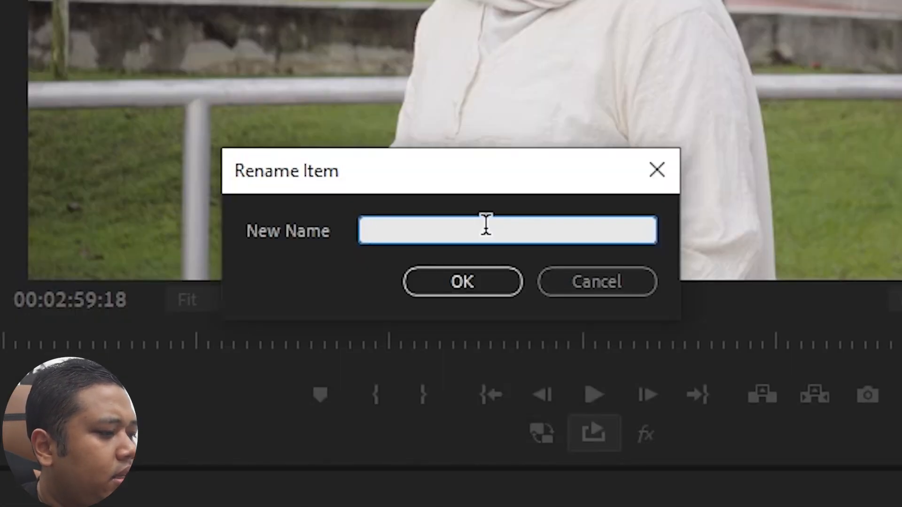
pyautogui.write('Saturati')
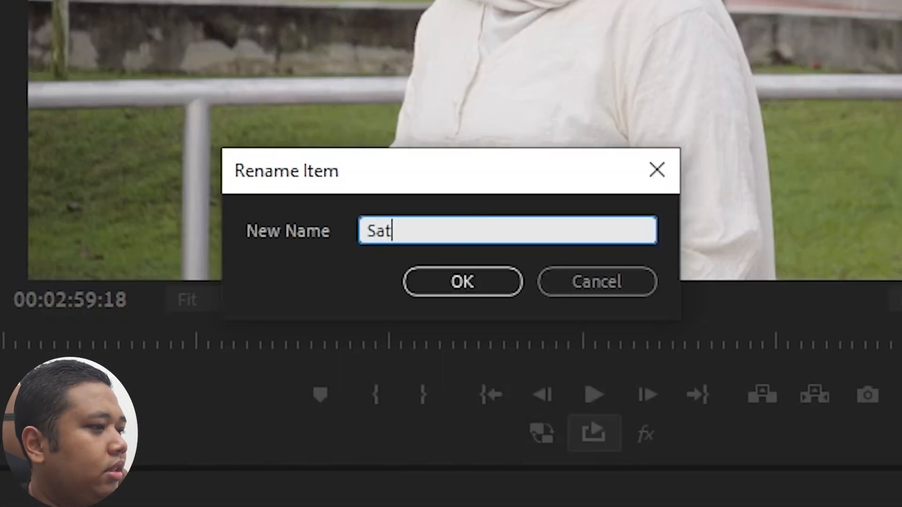
pyautogui.write('on')
pyautogui.click(424, 287)
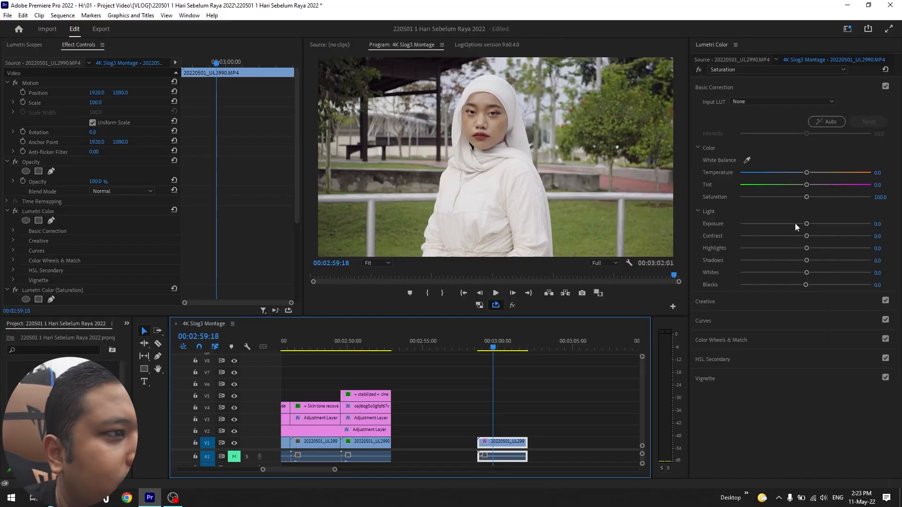
# - Rename the clip's first Lumetri Color effect, which holds the LUT and light adjustments, as Exposure
pyautogui.click(750, 70)
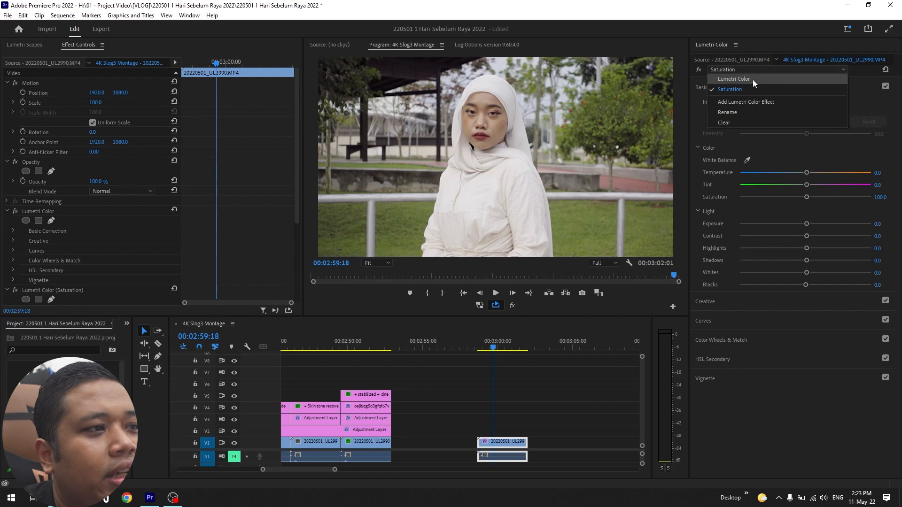
pyautogui.click(754, 80)
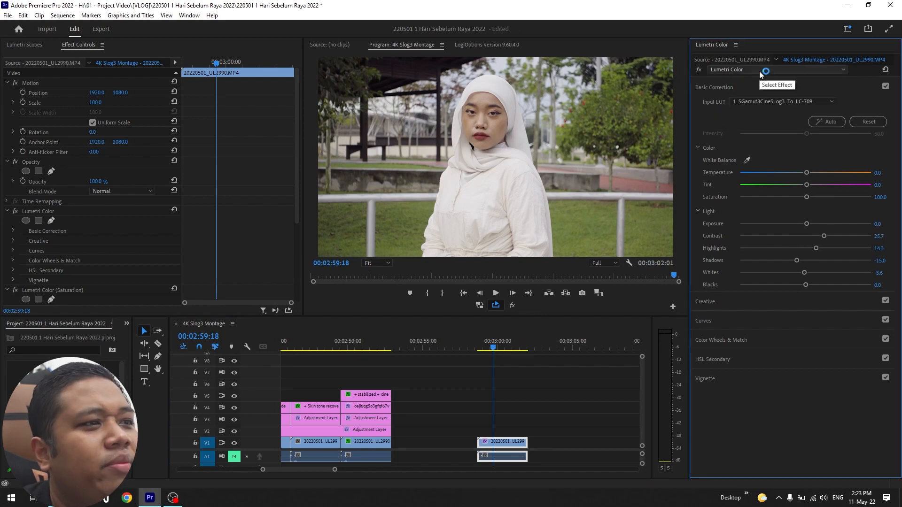
pyautogui.click(759, 71)
pyautogui.click(731, 112)
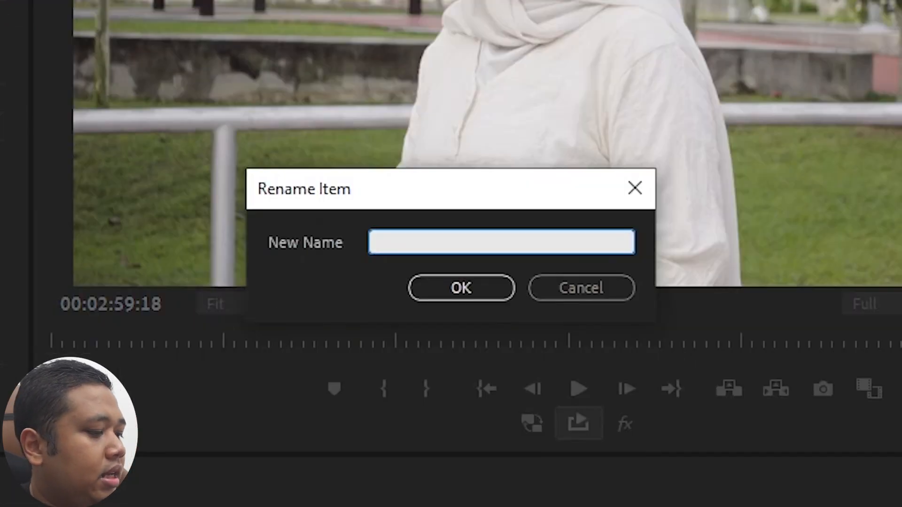
pyautogui.write('Basic')
pyautogui.hotkey('ctrl', 'a')
pyautogui.write('Exp')
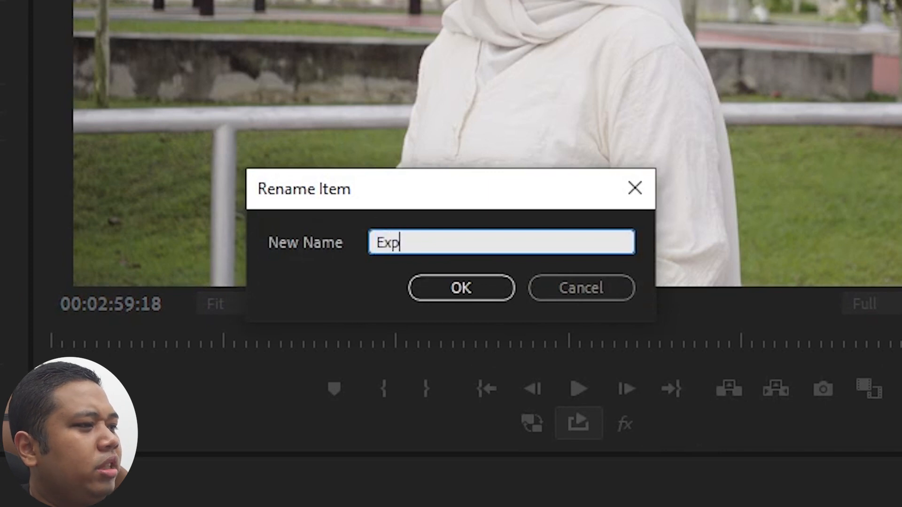
pyautogui.write('osure')
pyautogui.click(487, 282)
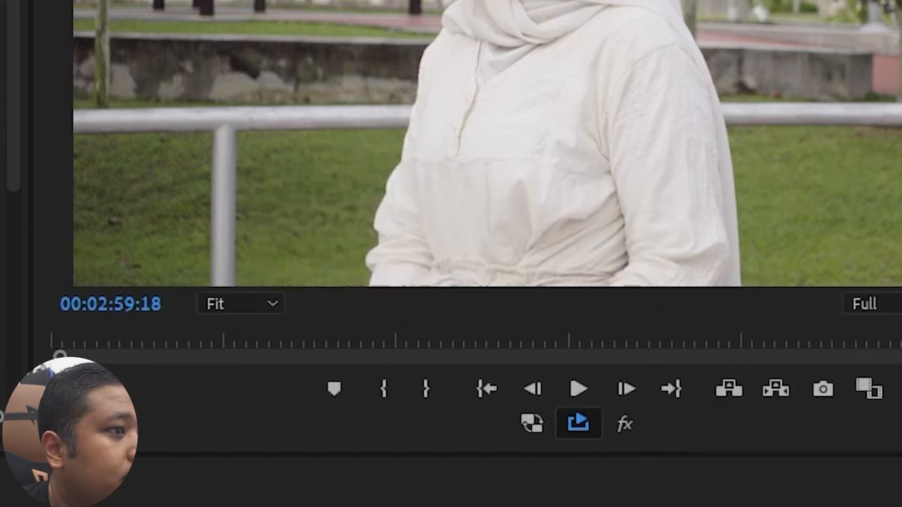
# - Set the Saturation effect's basic saturation to 115.7, testing both extremes of the range against the Lumetri Scopes
pyautogui.click(748, 72)
pyautogui.click(740, 89)
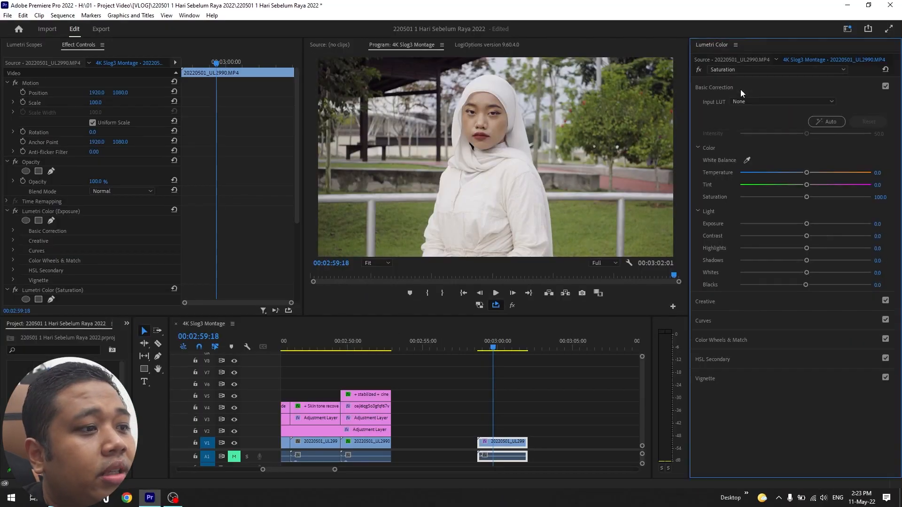
pyautogui.click(816, 197)
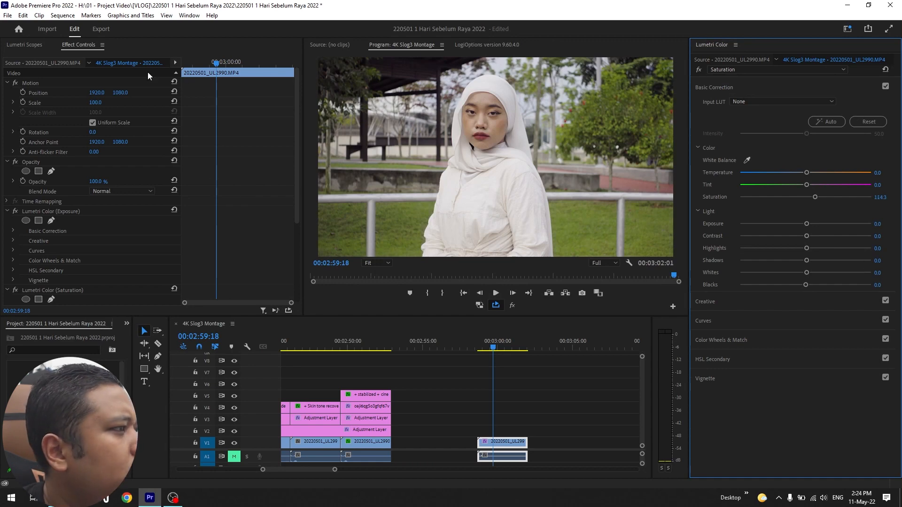
pyautogui.click(38, 46)
pyautogui.moveTo(814, 198); pyautogui.dragTo(741, 219)
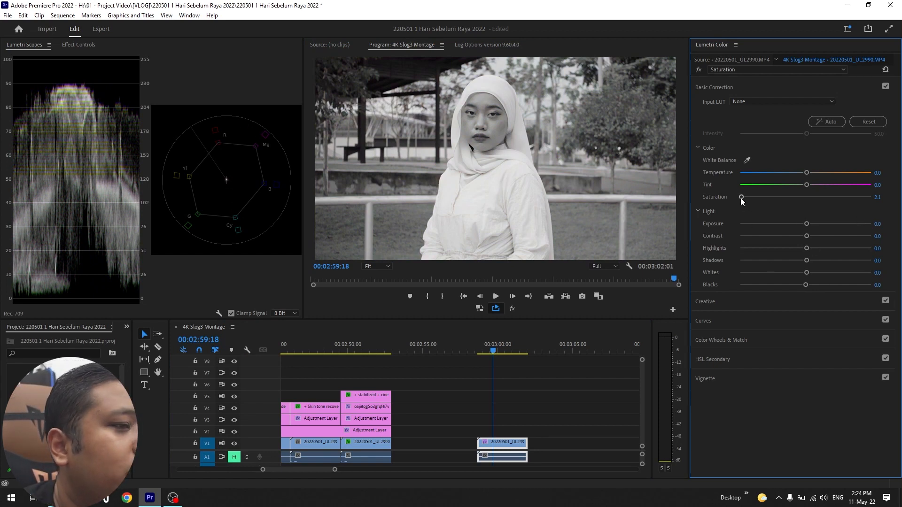
pyautogui.moveTo(741, 198); pyautogui.dragTo(892, 211)
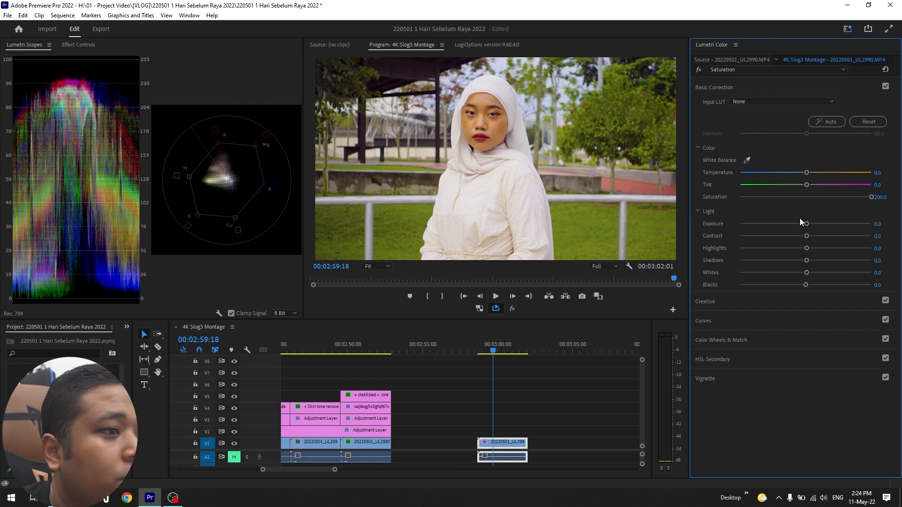
pyautogui.moveTo(843, 199); pyautogui.dragTo(816, 203)
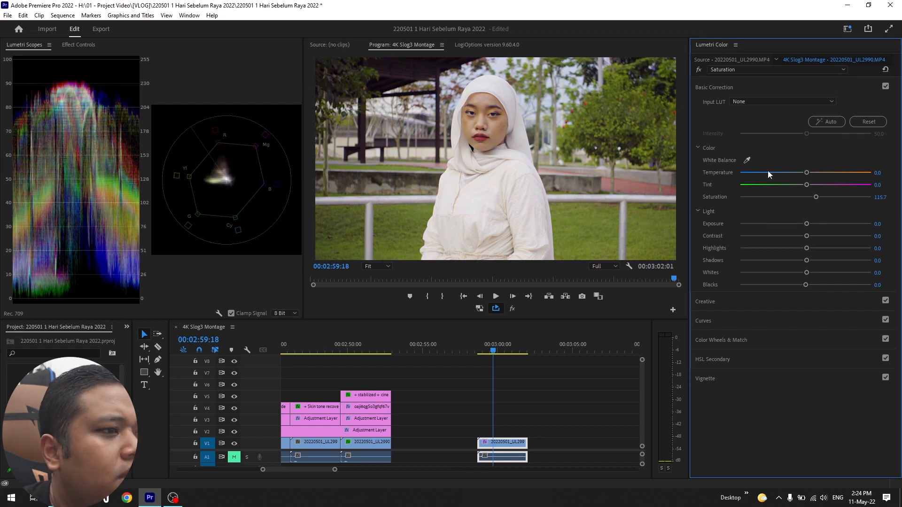
# - Set the Saturation effect's creative vibrance to 9.3 after testing it at 100.0
pyautogui.click(713, 87)
pyautogui.click(706, 108)
pyautogui.click(711, 107)
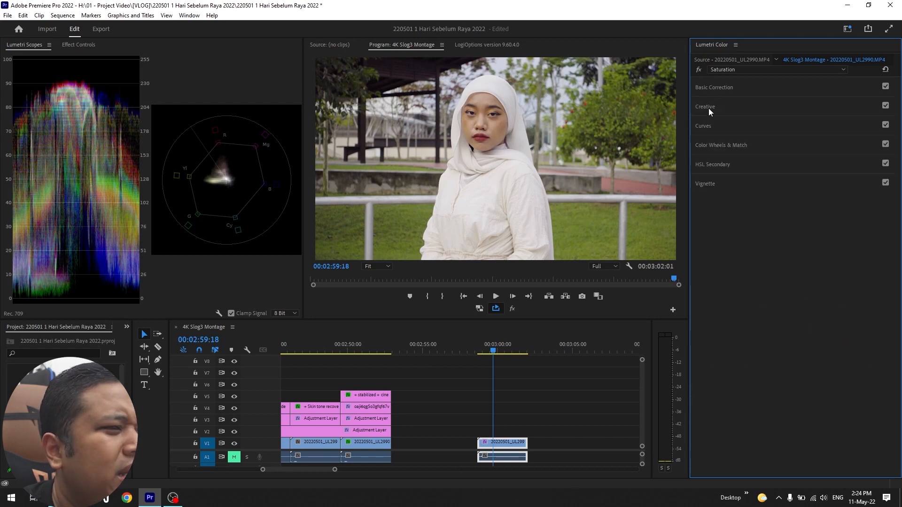
pyautogui.click(705, 106)
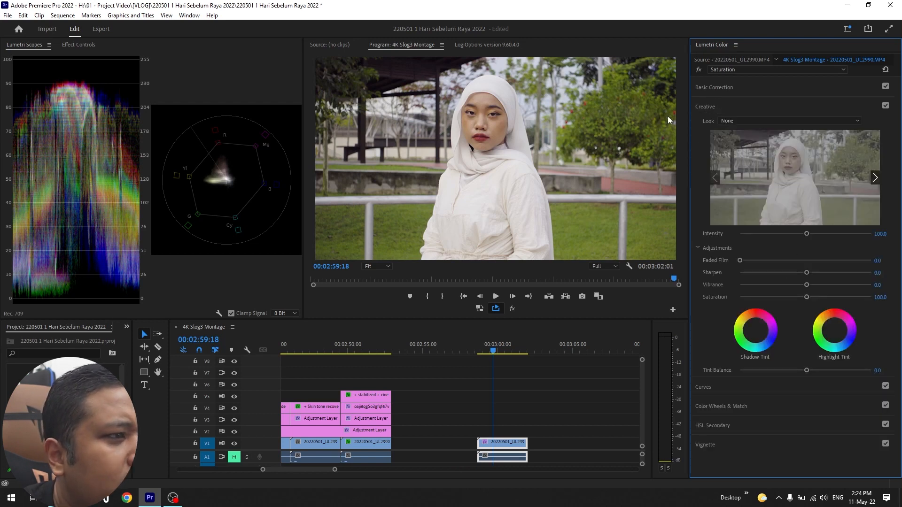
pyautogui.moveTo(806, 285)
pyautogui.mouseDown()
pyautogui.moveTo(866, 287)
pyautogui.moveTo(812, 295)
pyautogui.mouseUp()
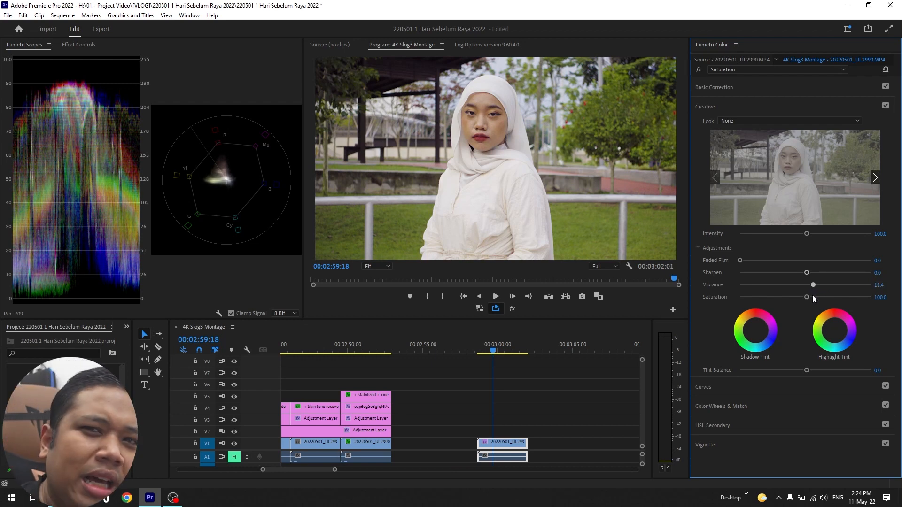
pyautogui.moveTo(811, 295); pyautogui.dragTo(872, 289)
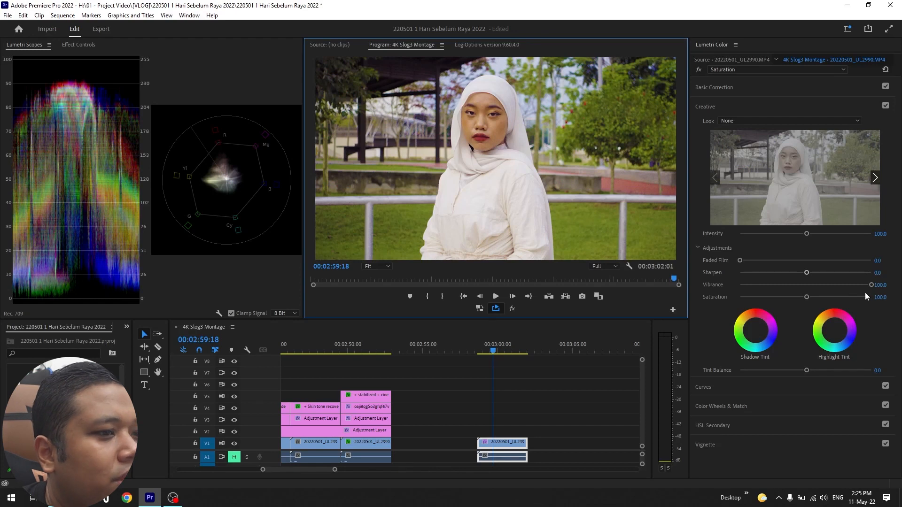
pyautogui.moveTo(870, 285); pyautogui.dragTo(810, 288)
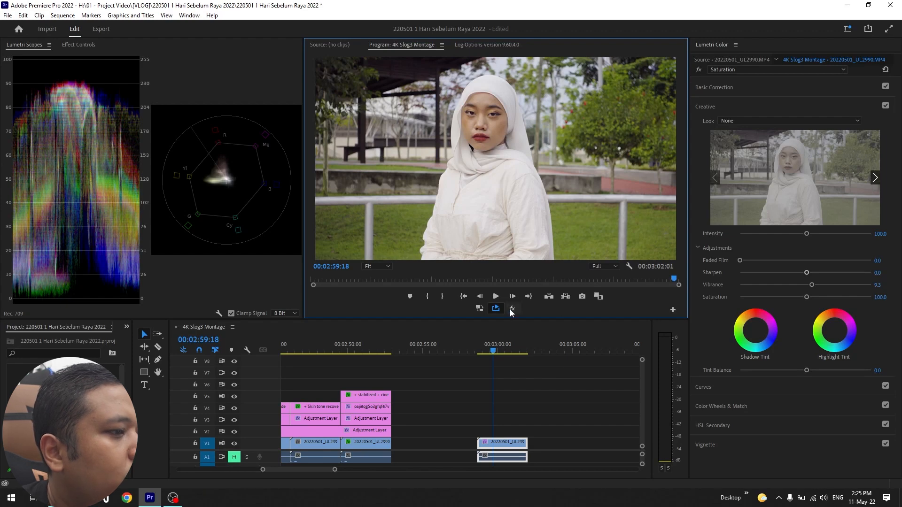
# - Compare the clip with and without all its effects in the program preview, leaving the effects enabled
pyautogui.hotkey('ctrl', 's')
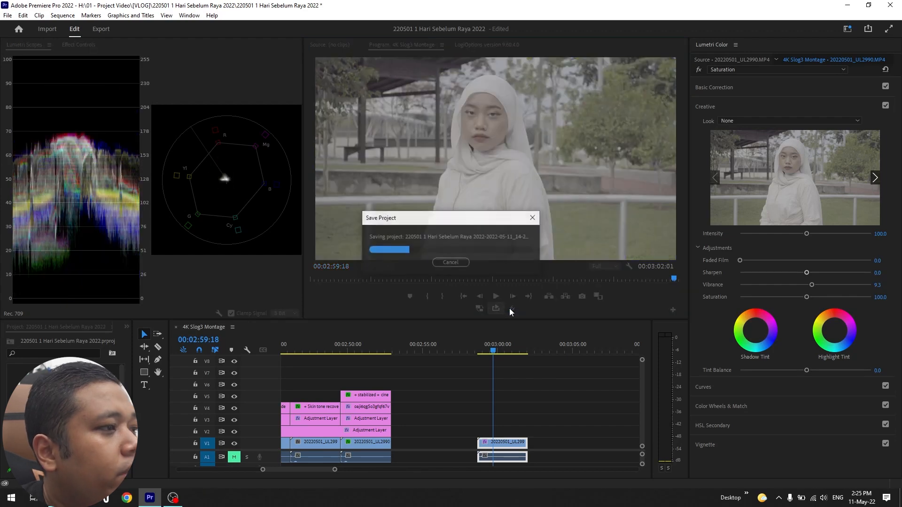
pyautogui.click(512, 309)
pyautogui.click(512, 309)
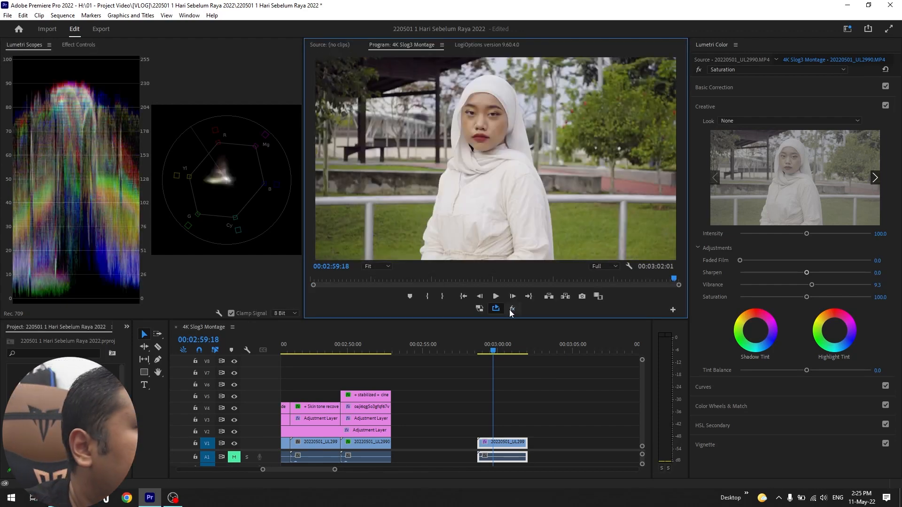
pyautogui.click(706, 107)
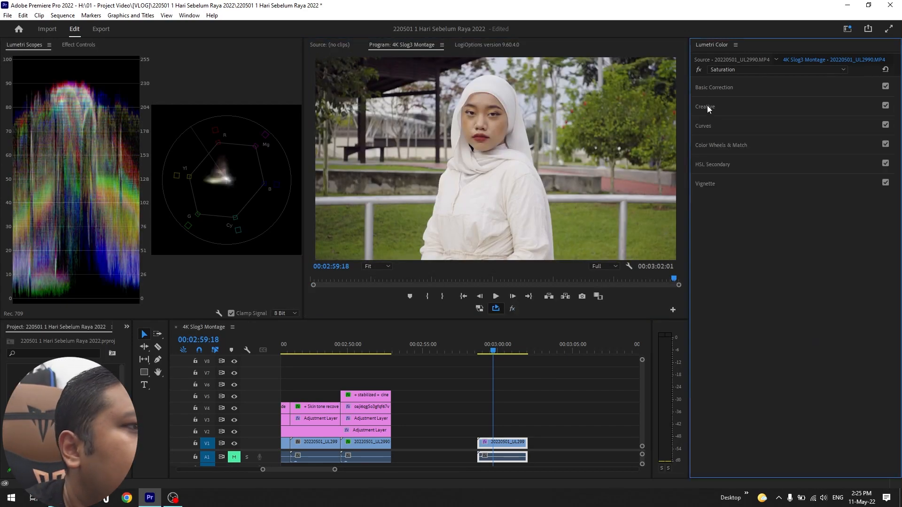
pyautogui.click(725, 88)
pyautogui.click(725, 87)
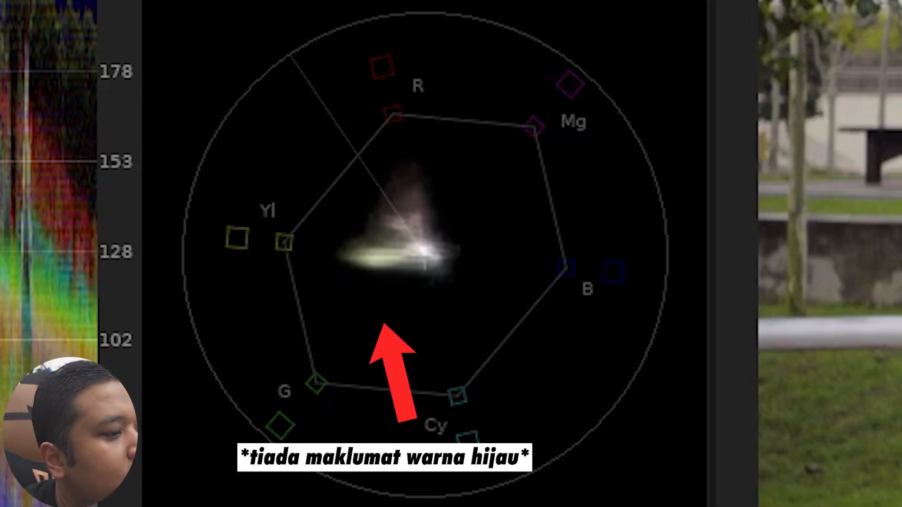
# - Add a third Lumetri Color effect to the clip and rename it Green
pyautogui.click(754, 69)
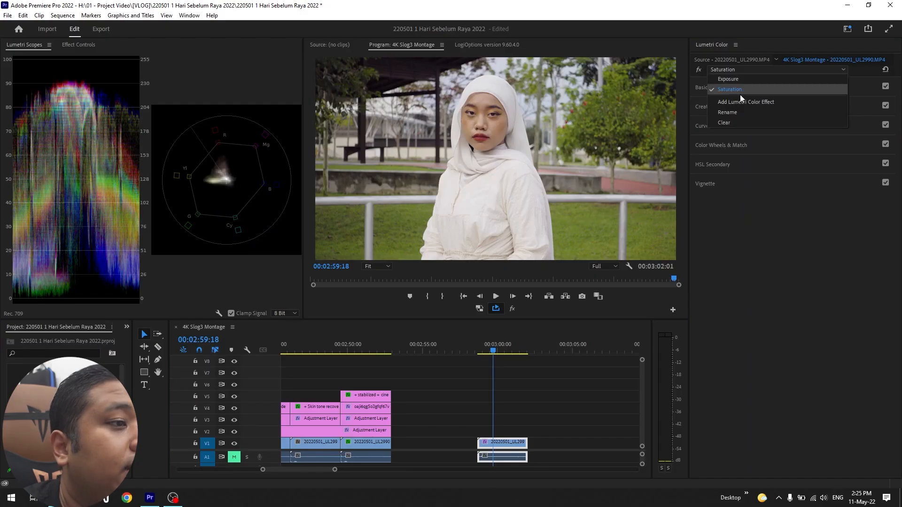
pyautogui.click(742, 102)
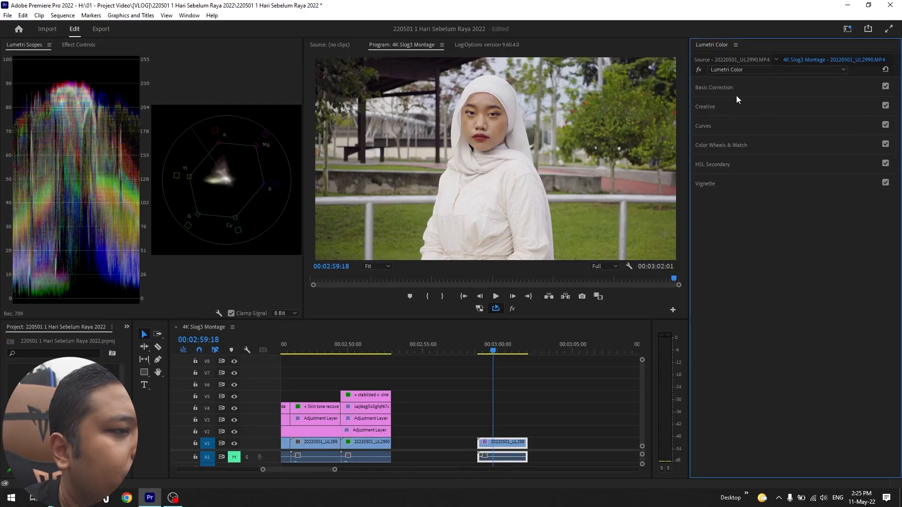
pyautogui.click(722, 90)
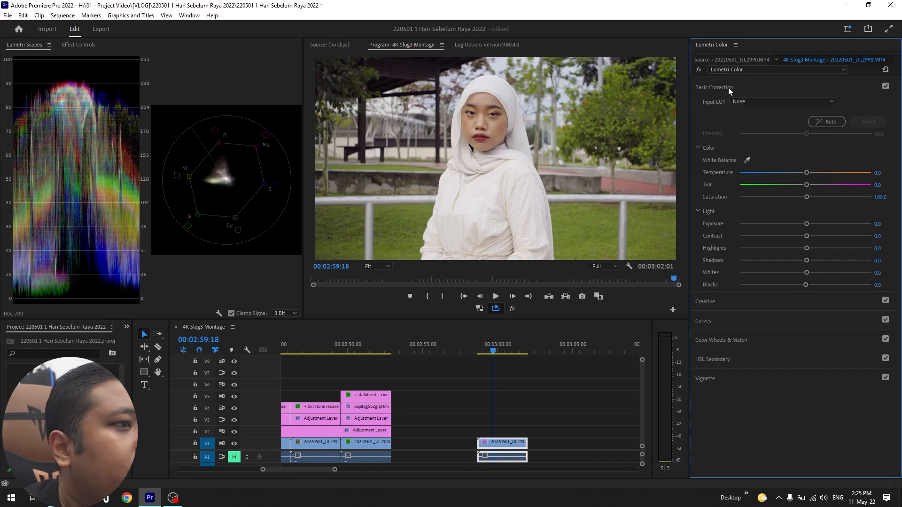
pyautogui.click(728, 87)
pyautogui.click(744, 69)
pyautogui.click(733, 121)
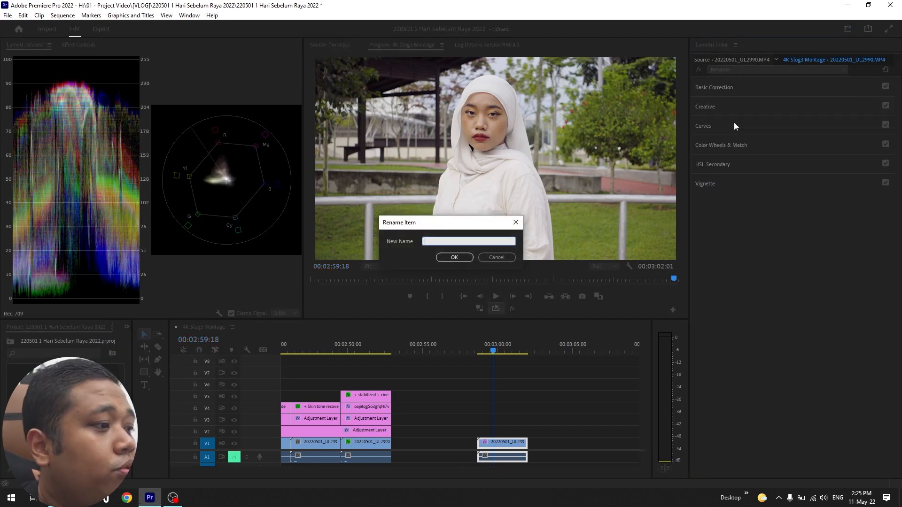
pyautogui.write('Green')
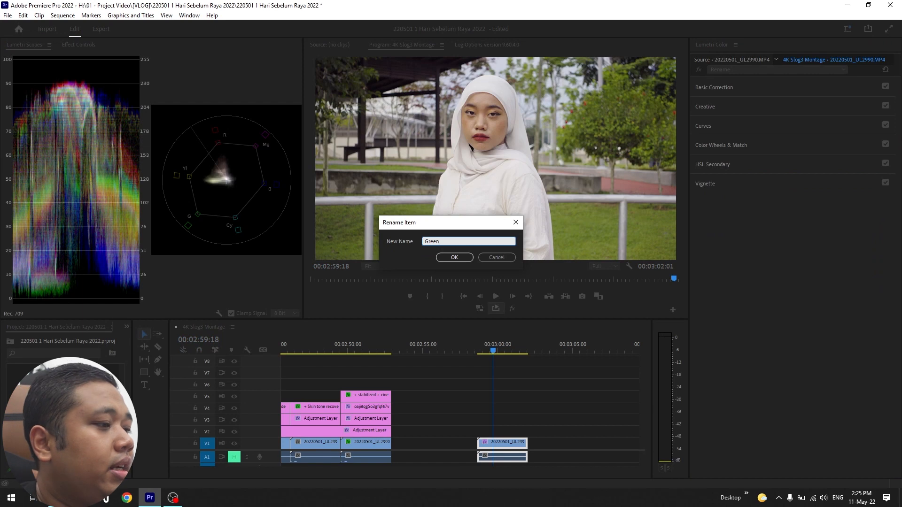
pyautogui.press('Return')
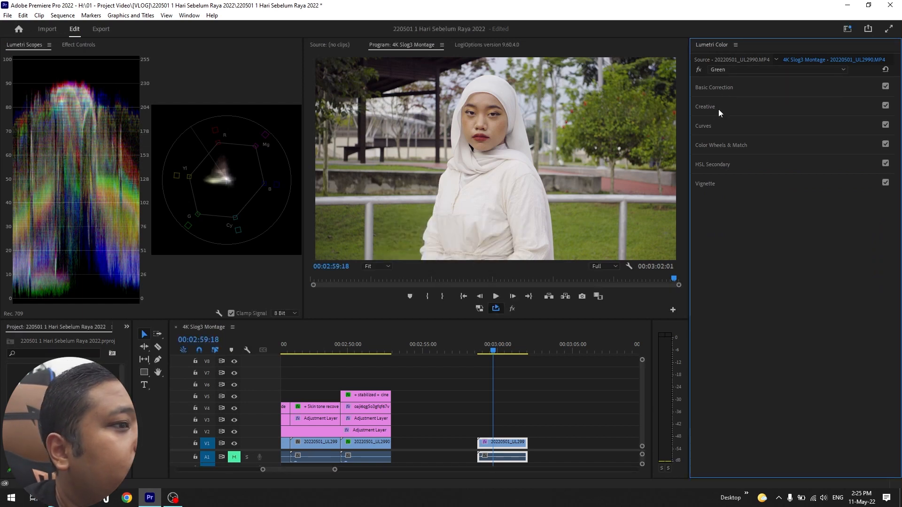
# - Sample the grass color for the Green effect's Hue vs Hue curve and lower the middle point slightly to shift yellowish greens toward green
pyautogui.click(709, 126)
pyautogui.click(698, 143)
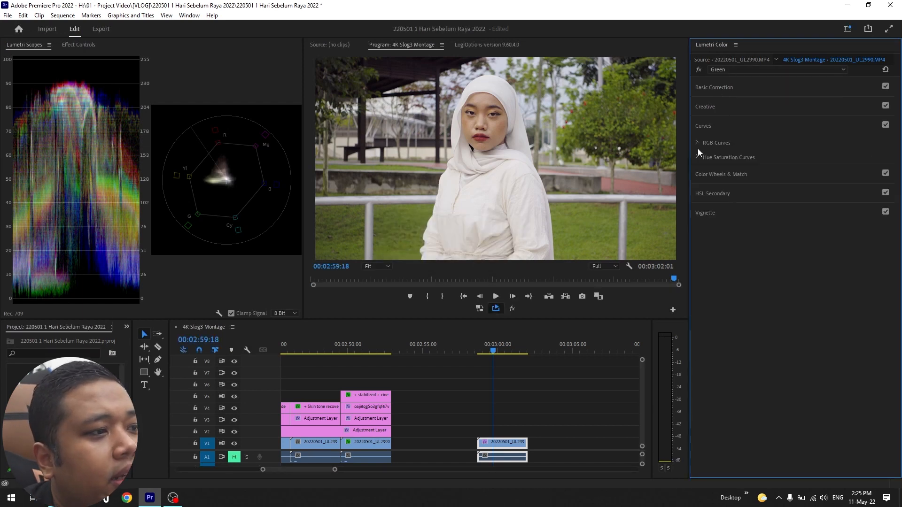
pyautogui.click(697, 158)
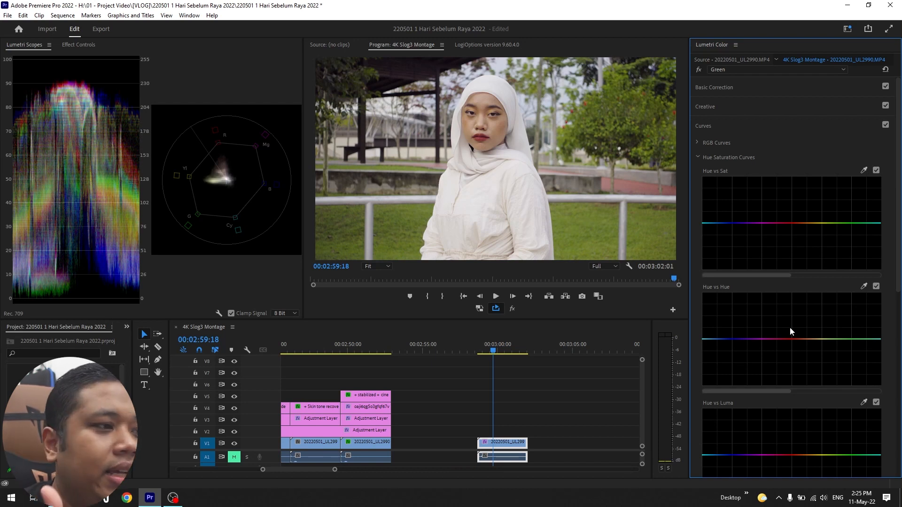
pyautogui.click(863, 286)
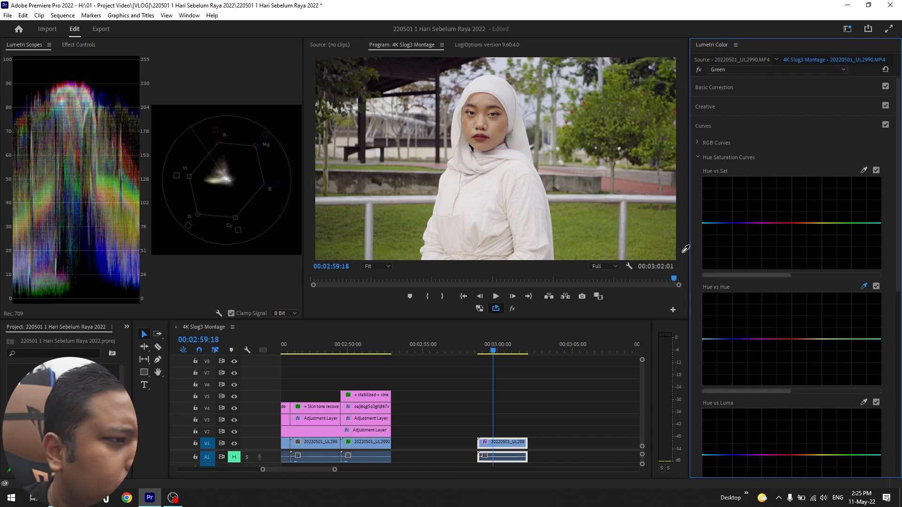
pyautogui.click(591, 223)
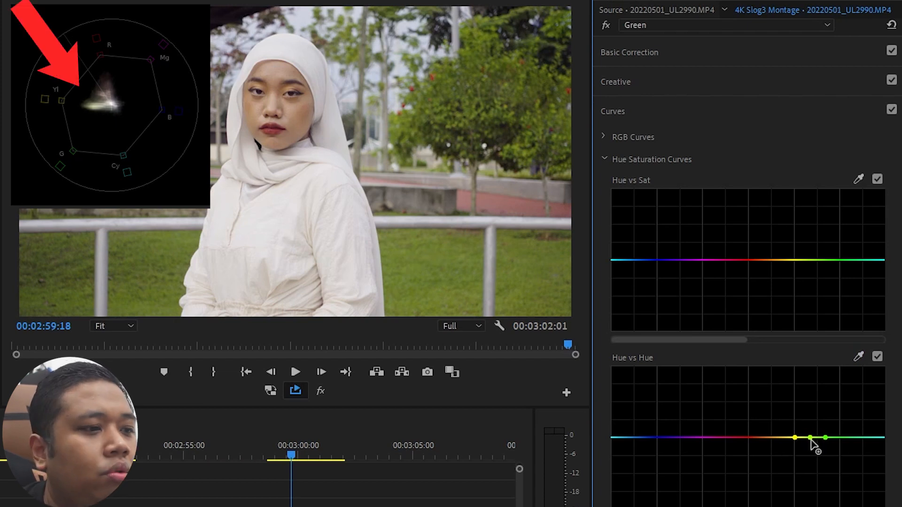
pyautogui.moveTo(811, 439)
pyautogui.mouseDown()
pyautogui.moveTo(808, 406)
pyautogui.moveTo(812, 473)
pyautogui.moveTo(811, 410)
pyautogui.moveTo(813, 467)
pyautogui.moveTo(812, 449)
pyautogui.mouseUp()
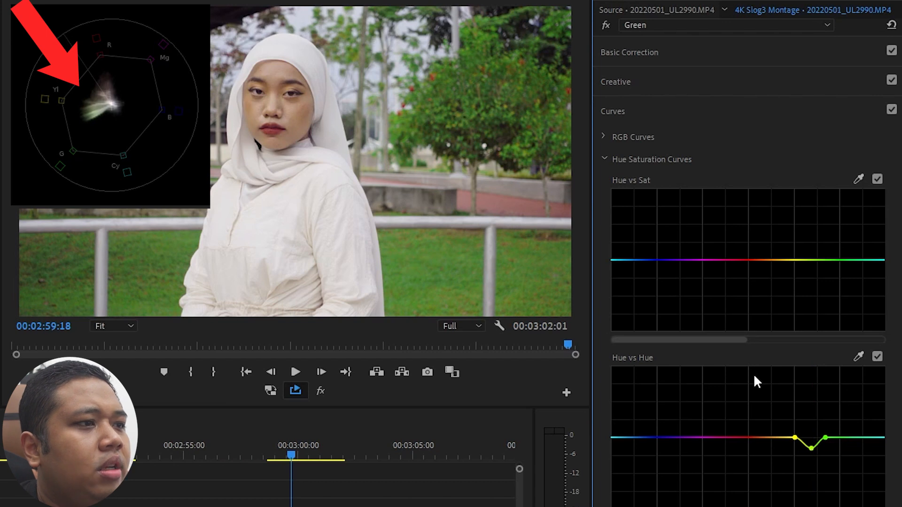
# - Compare the grass color before and after by switching the Hue vs Hue curve off and on repeatedly, leaving it enabled
pyautogui.click(877, 357)
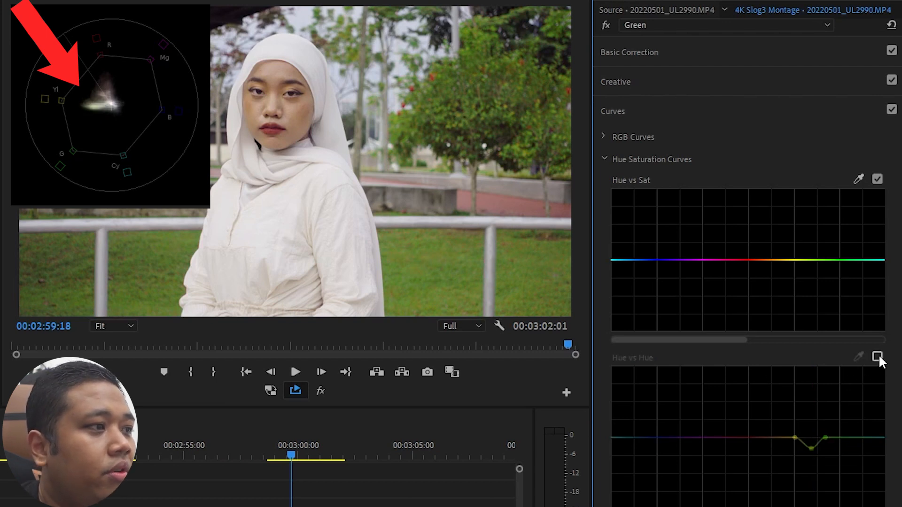
pyautogui.click(878, 356)
pyautogui.click(877, 356)
pyautogui.click(877, 356)
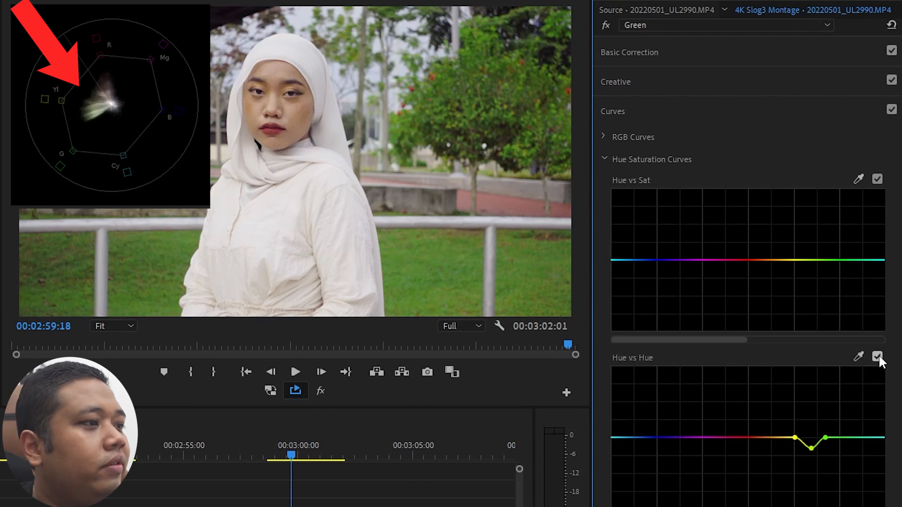
pyautogui.click(877, 356)
pyautogui.click(878, 356)
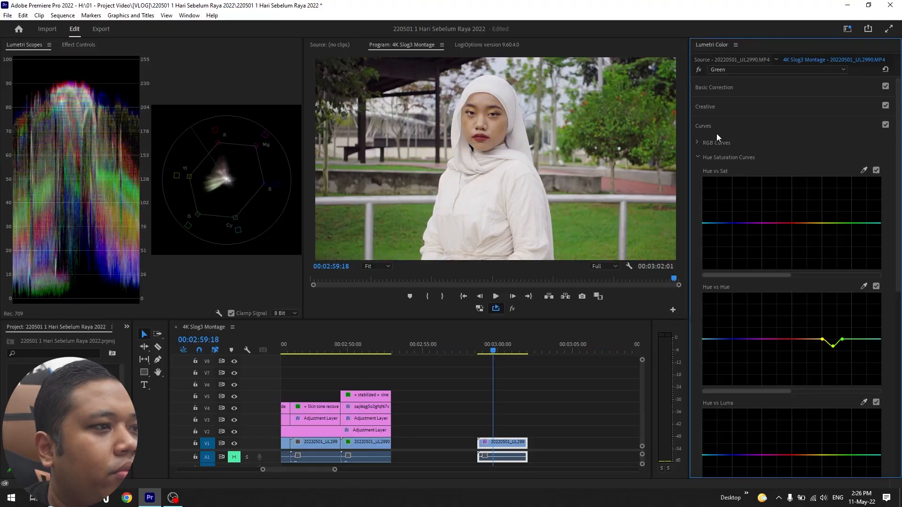
pyautogui.click(717, 129)
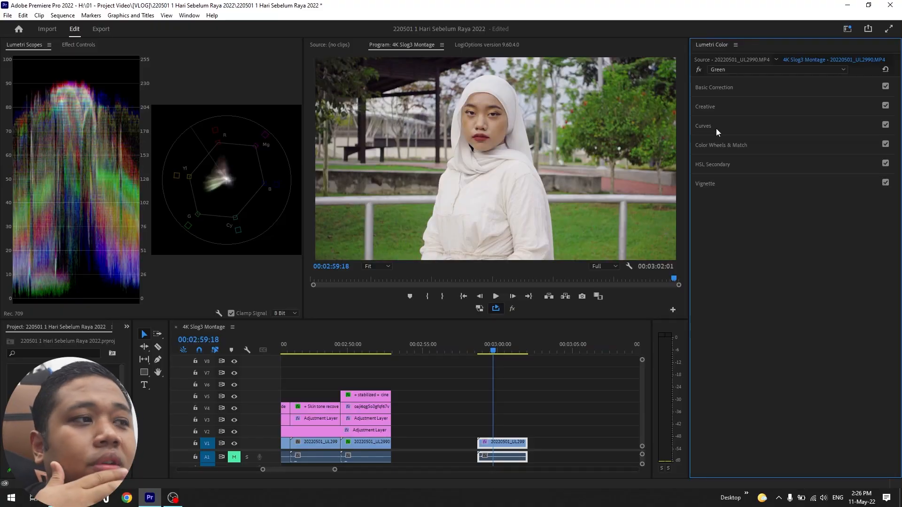
# - Add a fourth Lumetri Color effect to the clip and rename it Skin Yellow
pyautogui.click(727, 70)
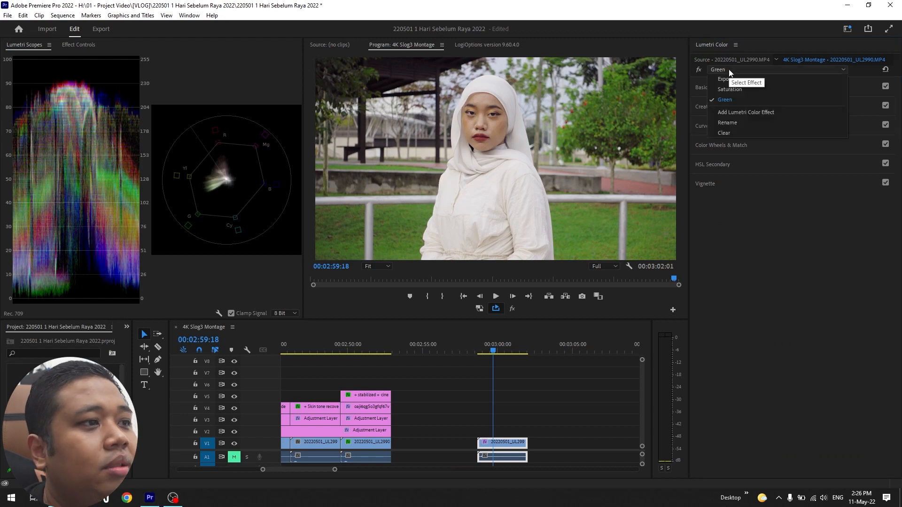
pyautogui.click(751, 114)
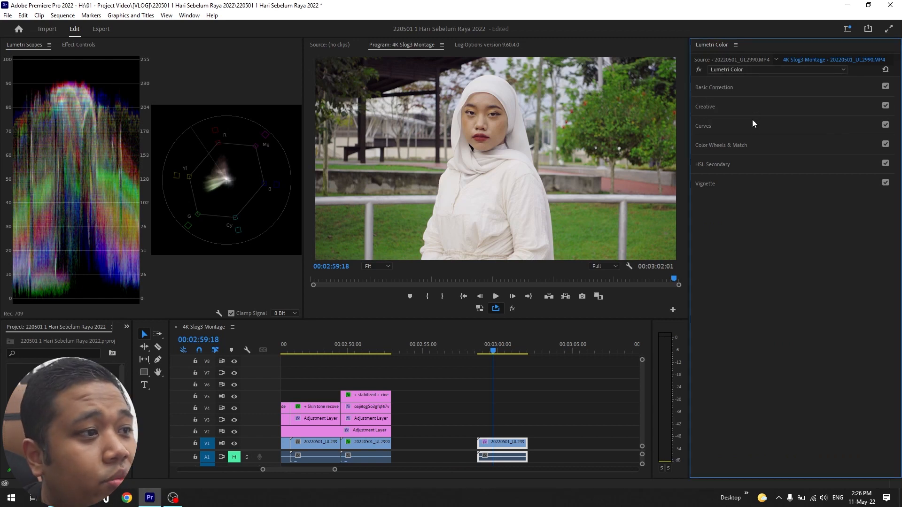
pyautogui.click(761, 72)
pyautogui.click(736, 132)
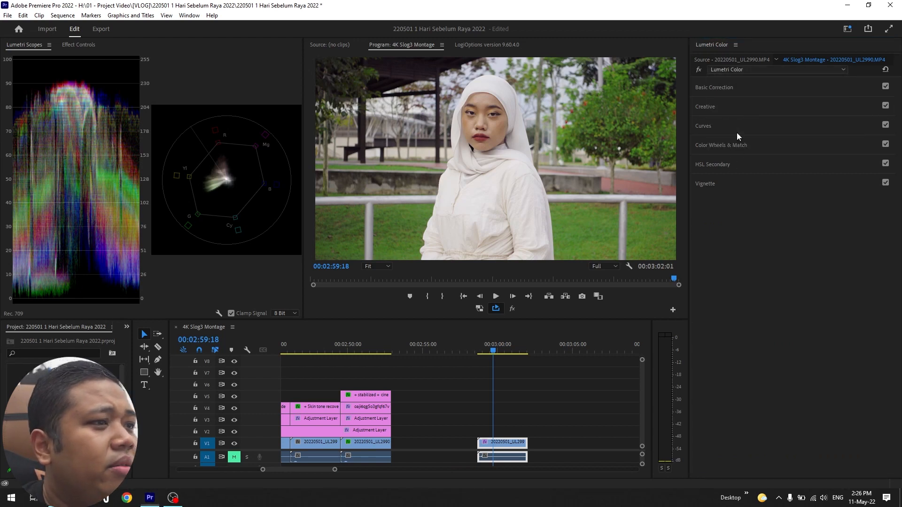
pyautogui.write('Skin ')
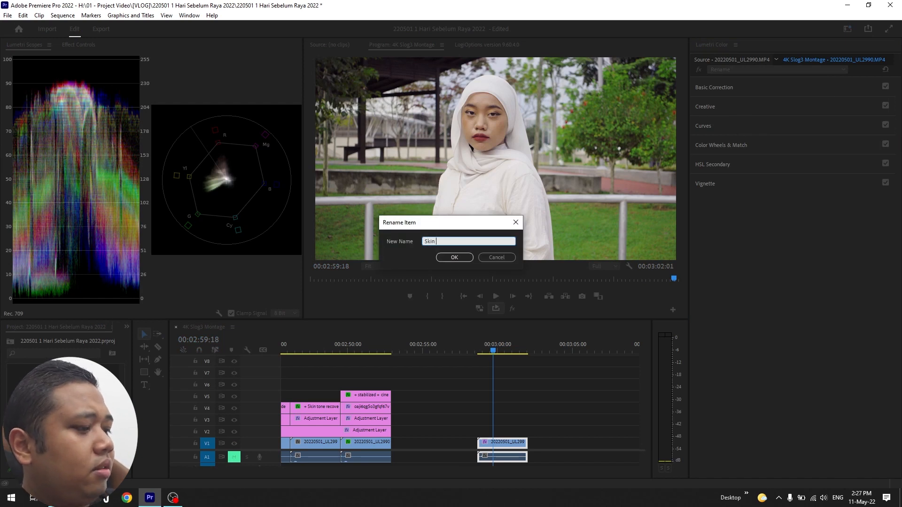
pyautogui.write('Yellow')
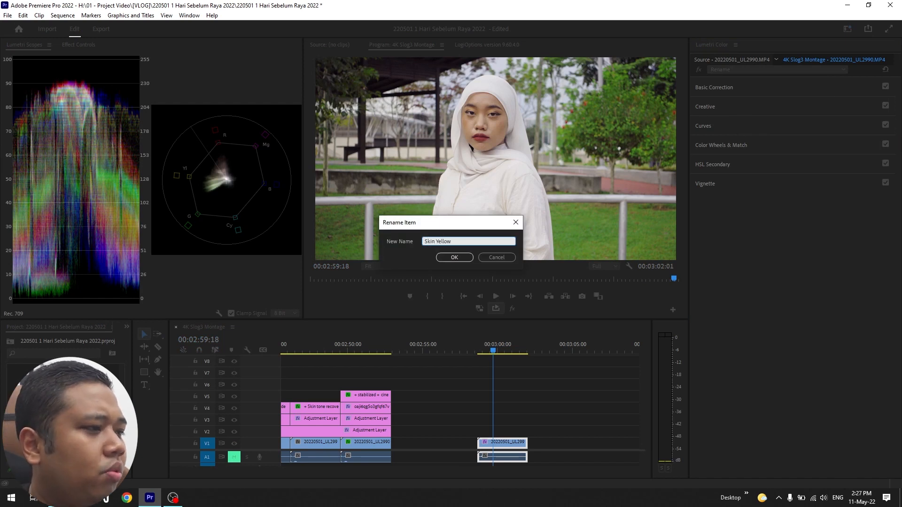
pyautogui.click(454, 258)
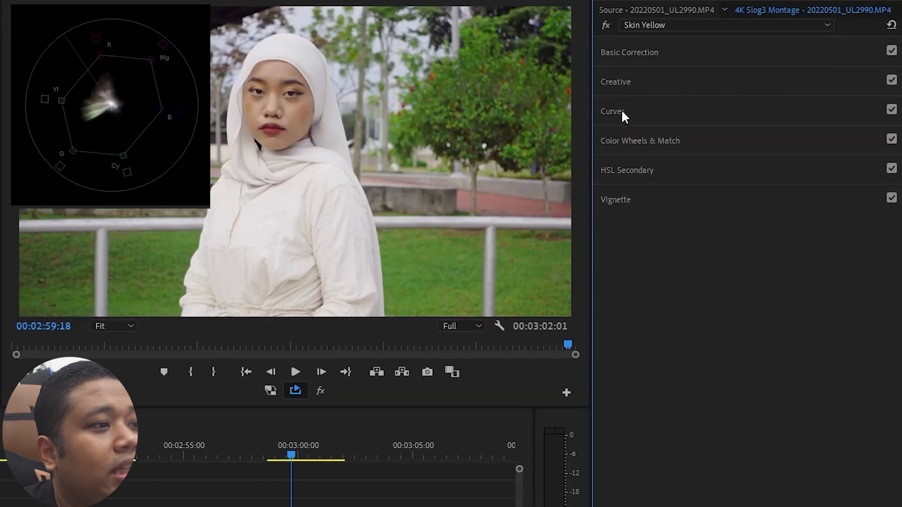
# - Sample the face's skin color for the Skin Yellow effect's Hue vs Hue curve and raise the middle orange point slightly
pyautogui.click(618, 111)
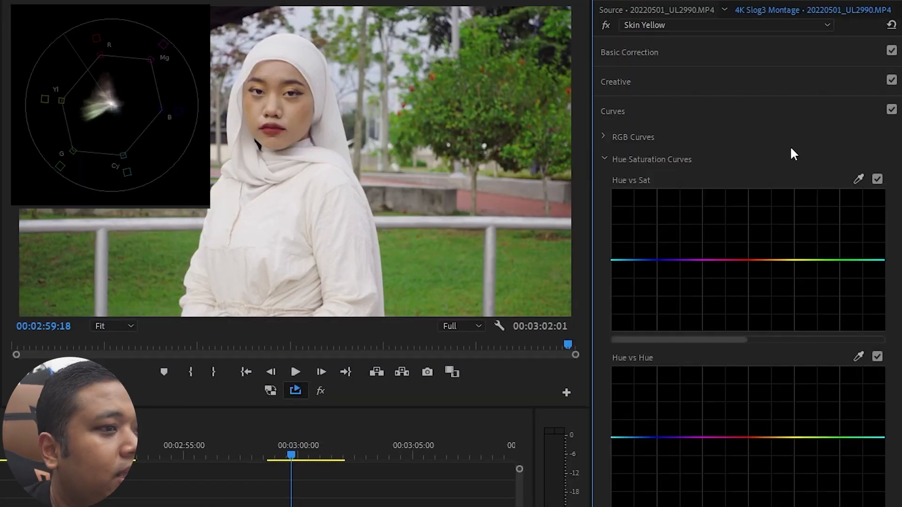
pyautogui.click(858, 359)
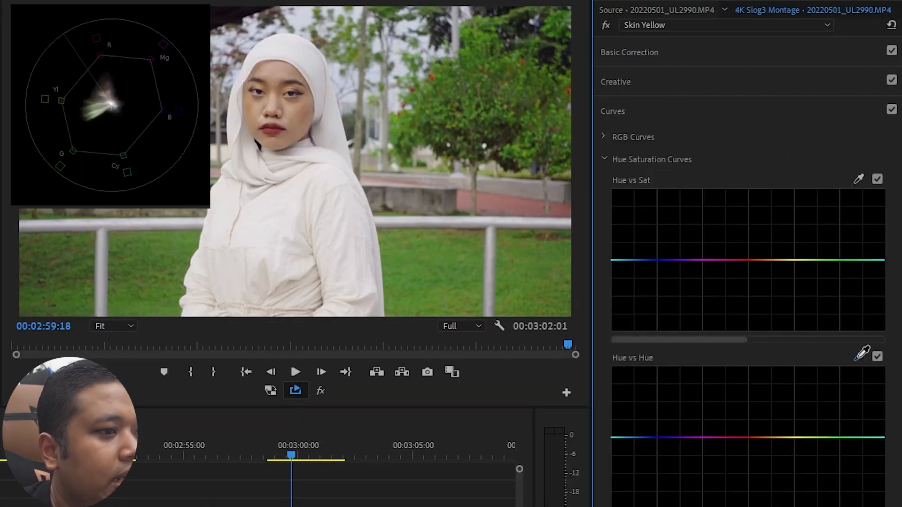
pyautogui.click(293, 113)
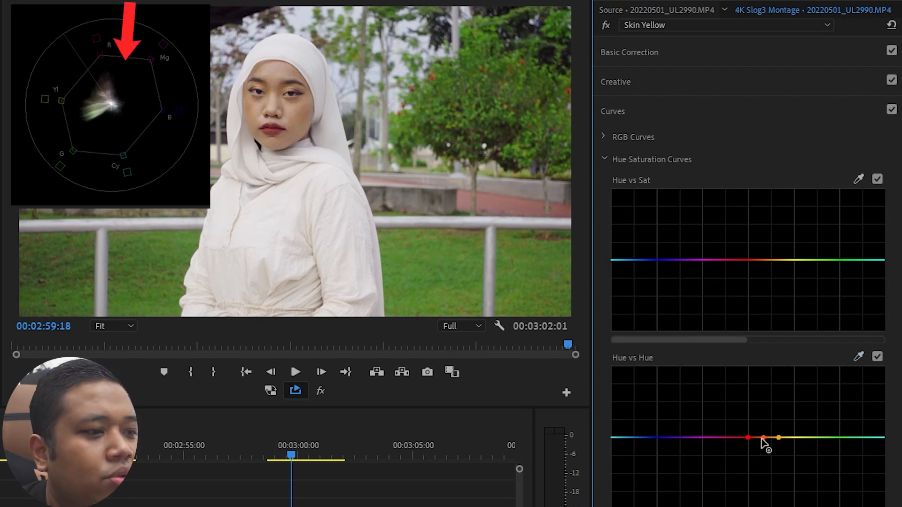
pyautogui.moveTo(763, 438)
pyautogui.mouseDown()
pyautogui.moveTo(763, 394)
pyautogui.moveTo(768, 483)
pyautogui.moveTo(763, 411)
pyautogui.moveTo(763, 434)
pyautogui.mouseUp()
# - Compare the skin tone before and after by switching the Hue vs Hue curve off and on repeatedly, leaving it enabled
pyautogui.click(878, 355)
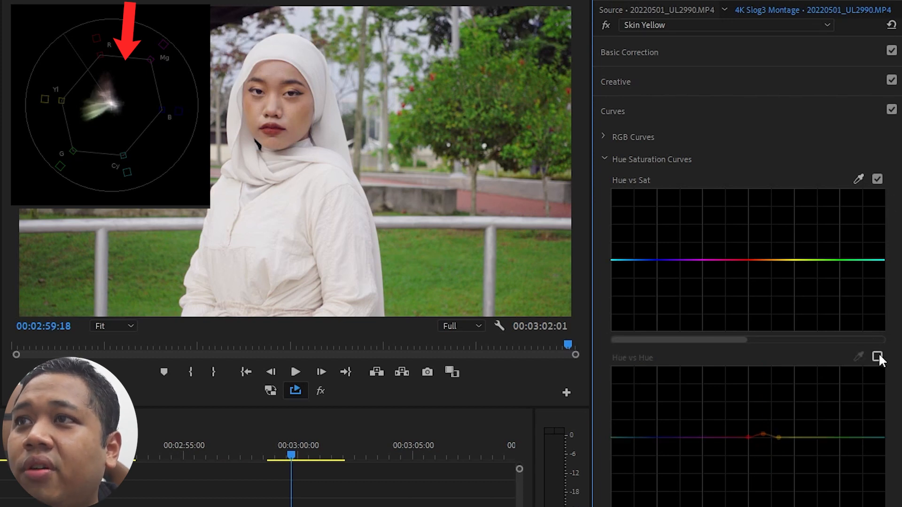
pyautogui.click(877, 355)
pyautogui.click(878, 355)
pyautogui.click(878, 355)
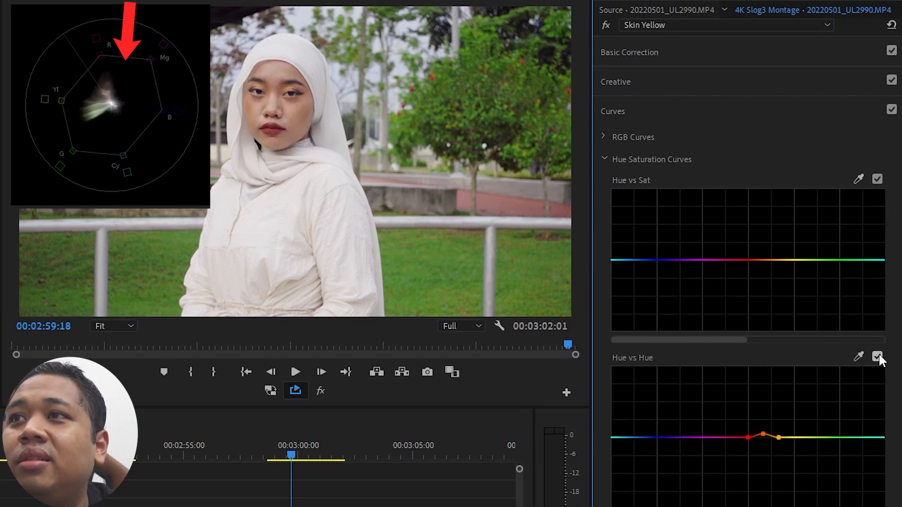
pyautogui.click(878, 356)
pyautogui.click(878, 355)
pyautogui.click(878, 354)
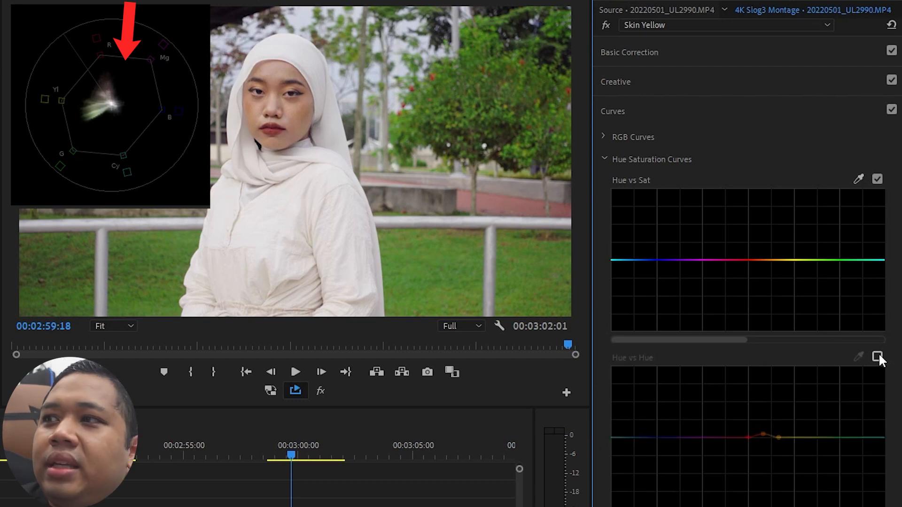
pyautogui.click(878, 354)
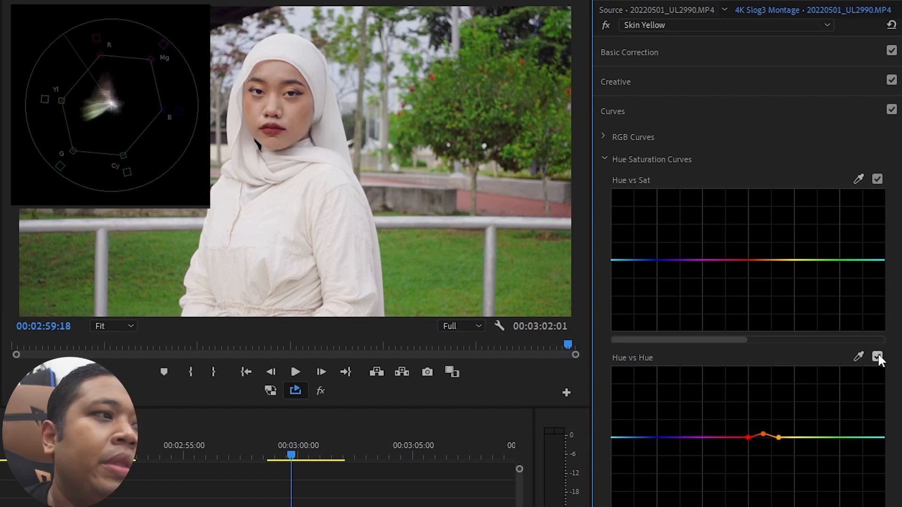
pyautogui.click(615, 110)
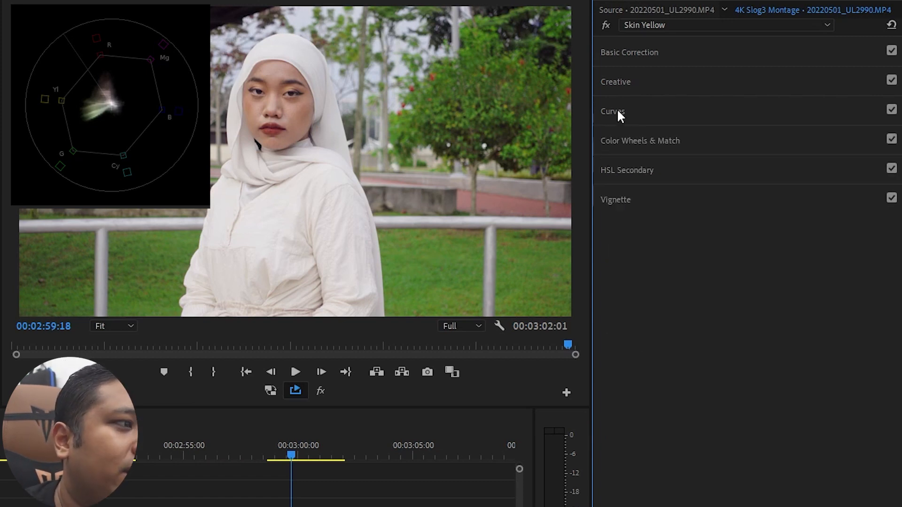
# - Mute all effects globally and place the Global FX Mute control among the program monitor's playback controls
pyautogui.click(321, 396)
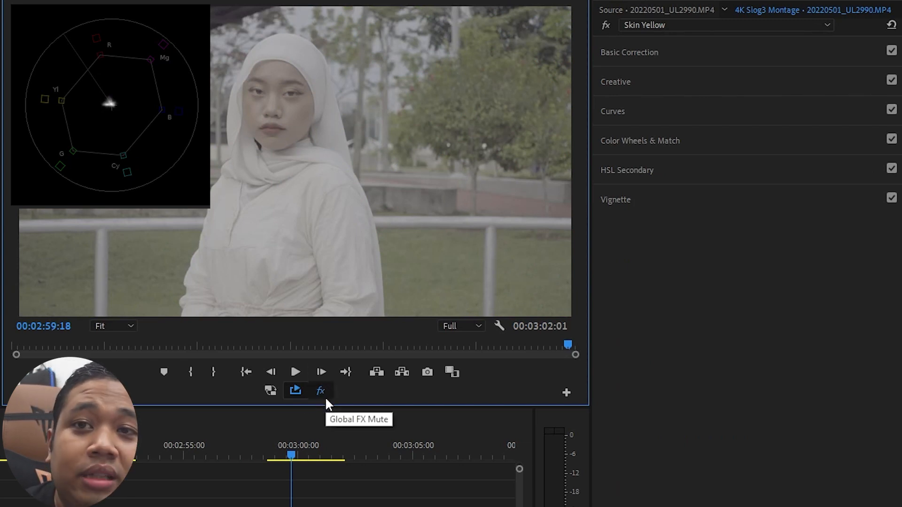
pyautogui.click(564, 393)
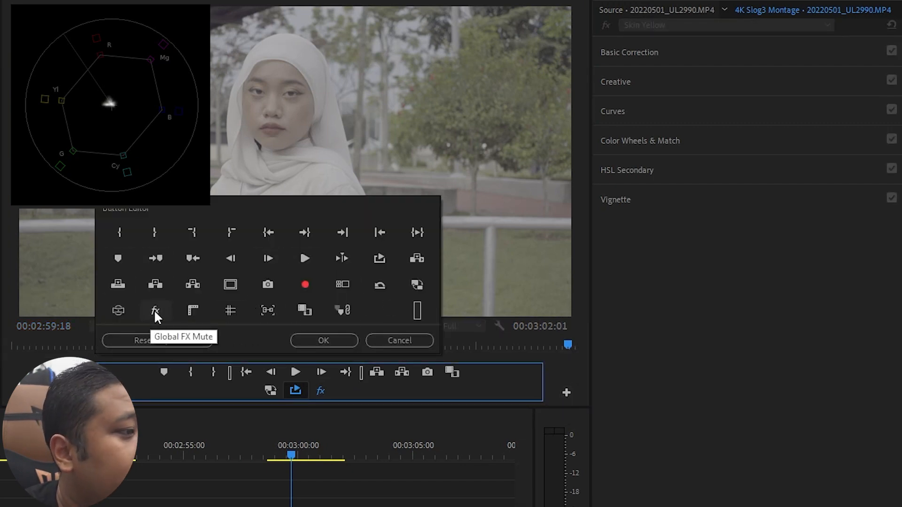
pyautogui.moveTo(156, 309); pyautogui.dragTo(344, 398)
pyautogui.click(317, 340)
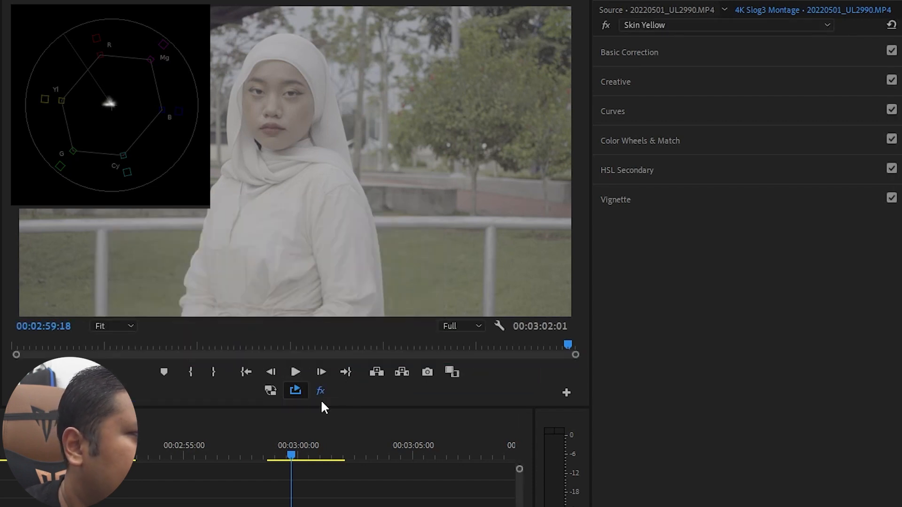
# - Compare the graded clip with the original S-Log3 footage by toggling the global effects mute repeatedly, leaving effects active
pyautogui.click(321, 391)
pyautogui.click(322, 389)
pyautogui.click(322, 390)
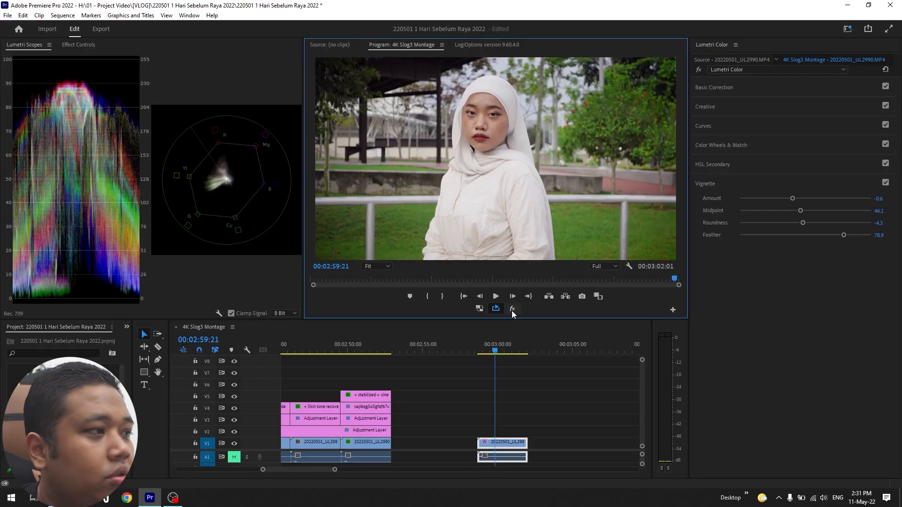
pyautogui.click(512, 310)
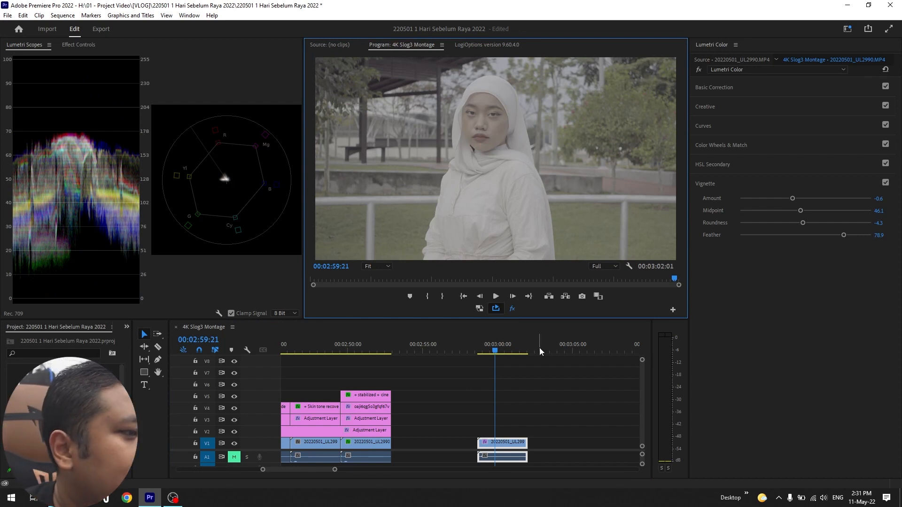
pyautogui.click(513, 309)
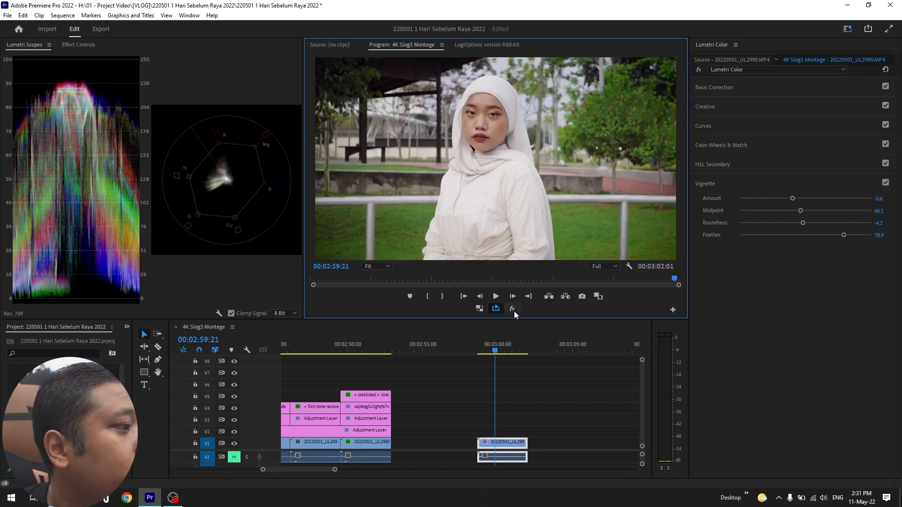